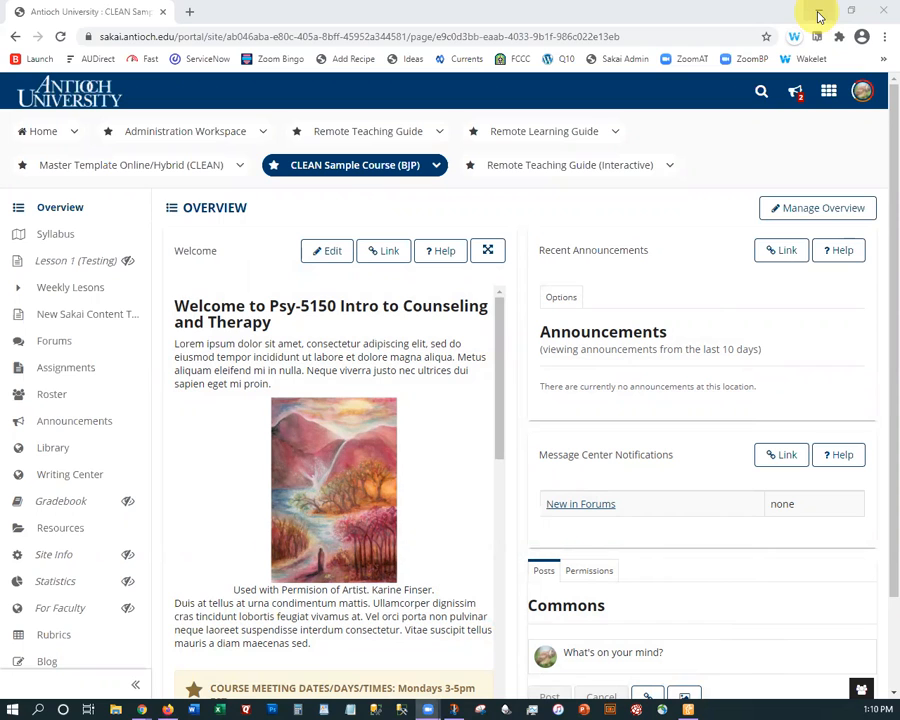
Step: In the course's Site Info, go to group management and start a new group titled Group A
click(41, 556)
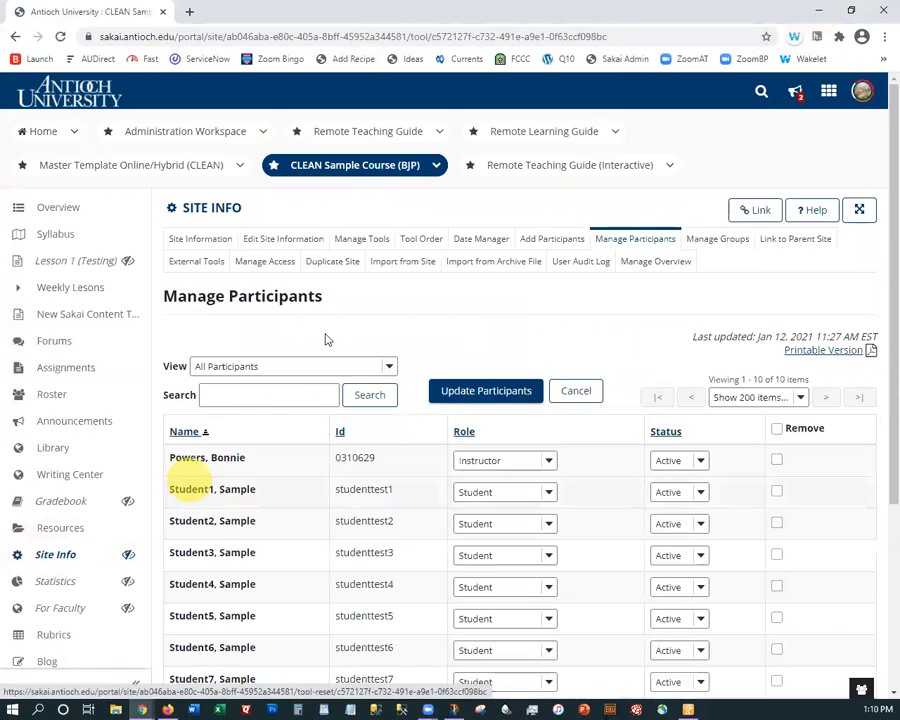
click(708, 243)
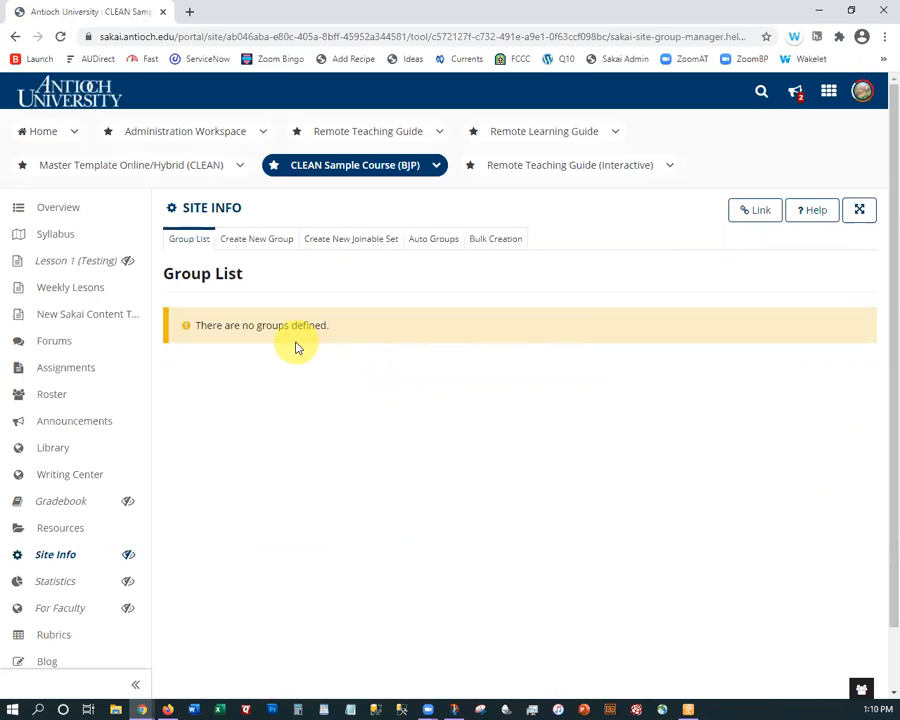
click(250, 243)
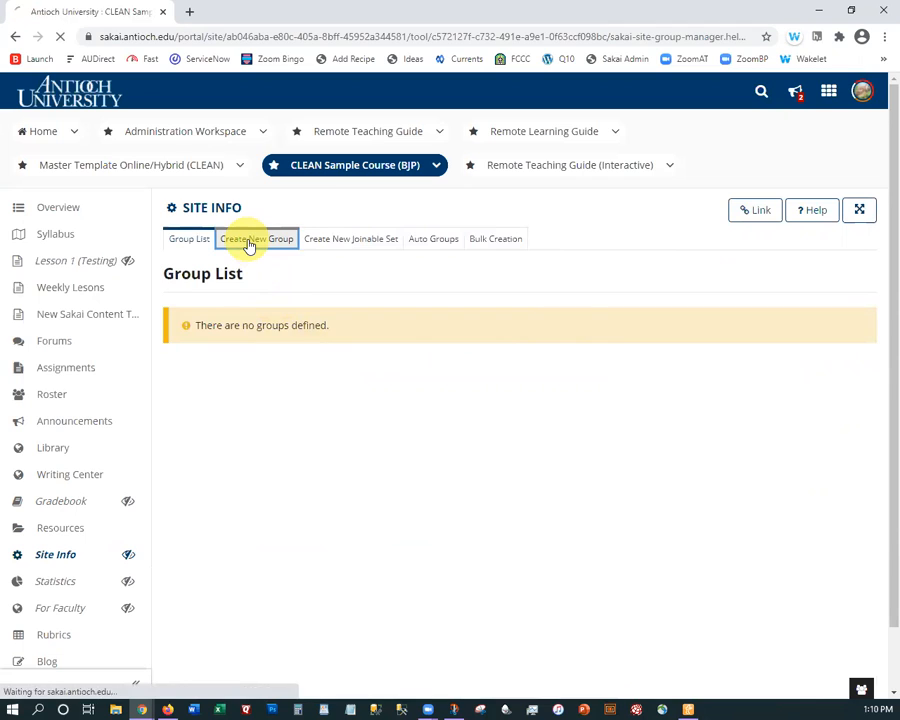
click(254, 369)
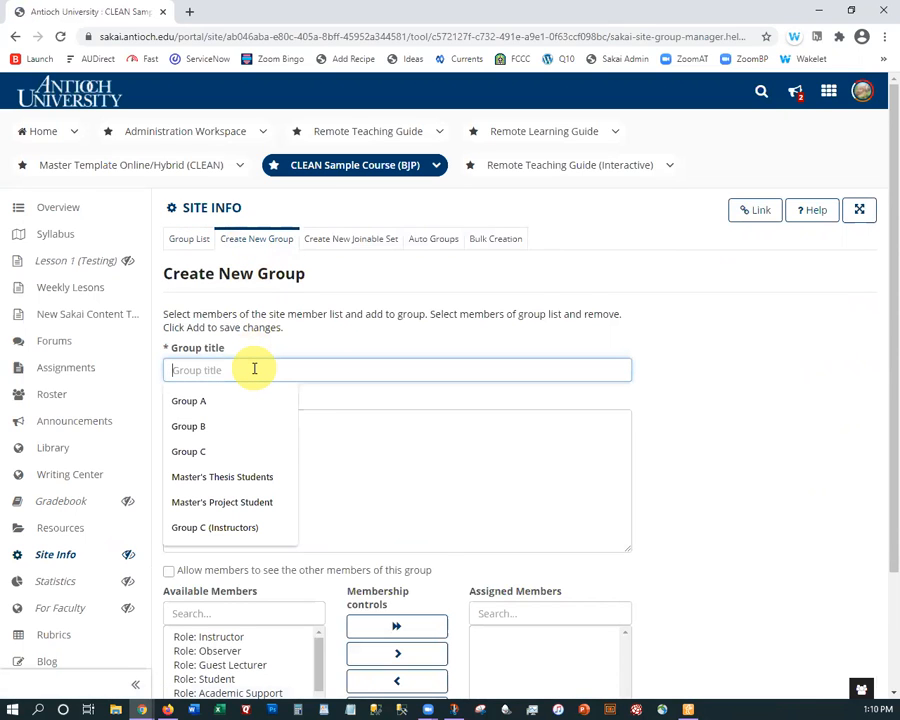
click(201, 403)
Step: Assign Student1, Student2 and Student3 to Group A and add the group to the course
scroll(410, 344, down, 3)
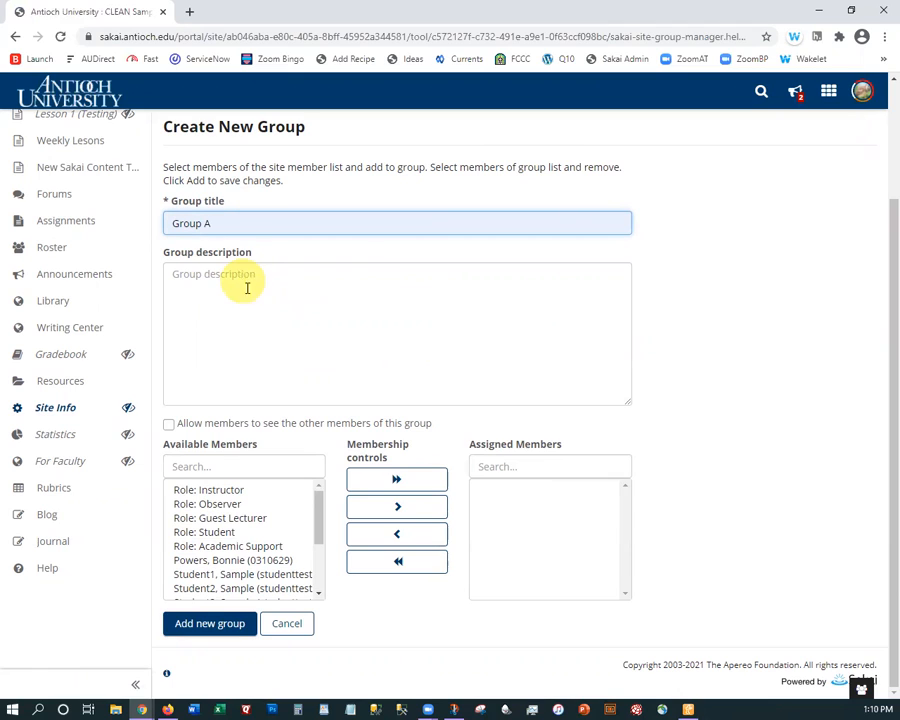
drag(315, 504, 317, 542)
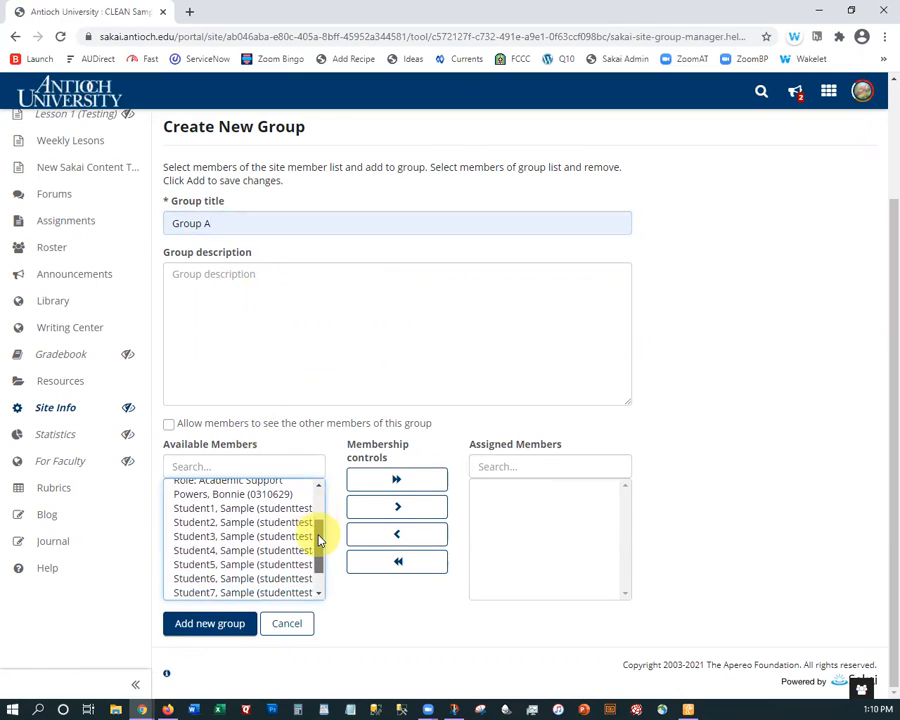
click(241, 509)
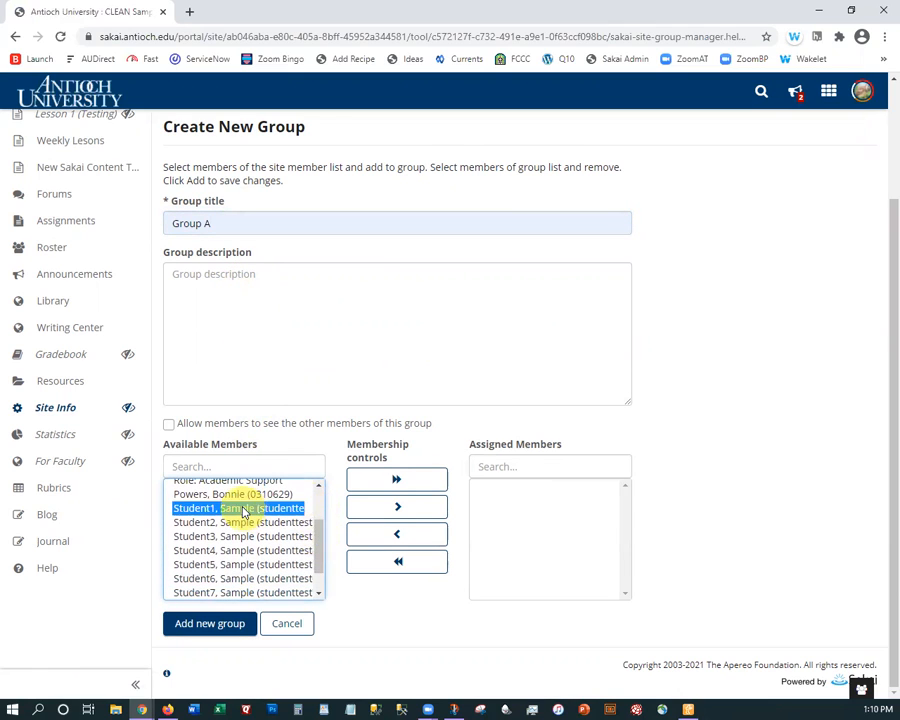
click(401, 509)
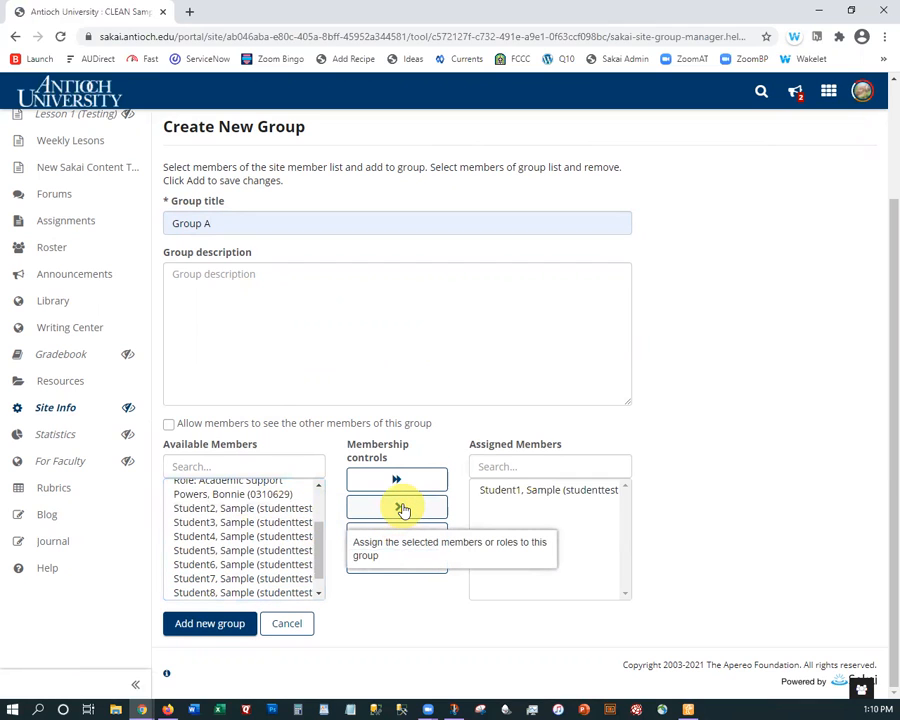
click(237, 508)
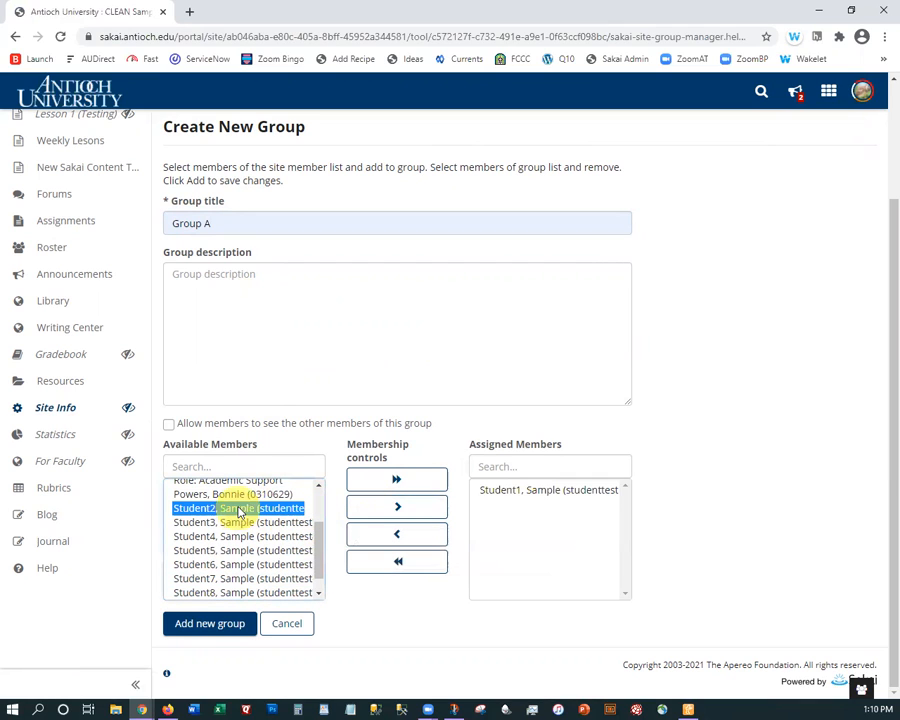
click(398, 506)
click(230, 508)
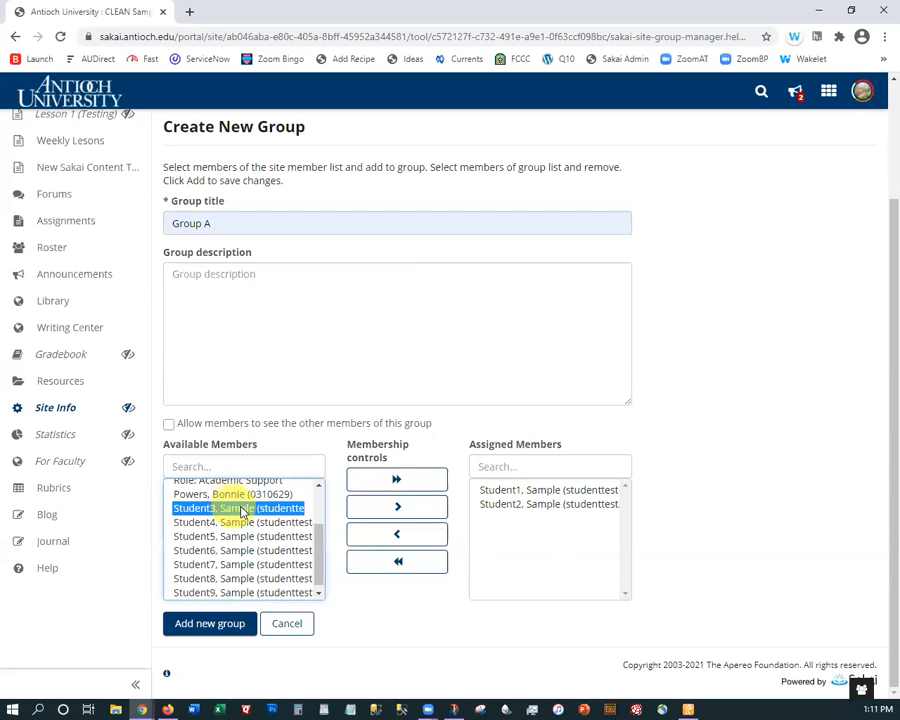
click(396, 506)
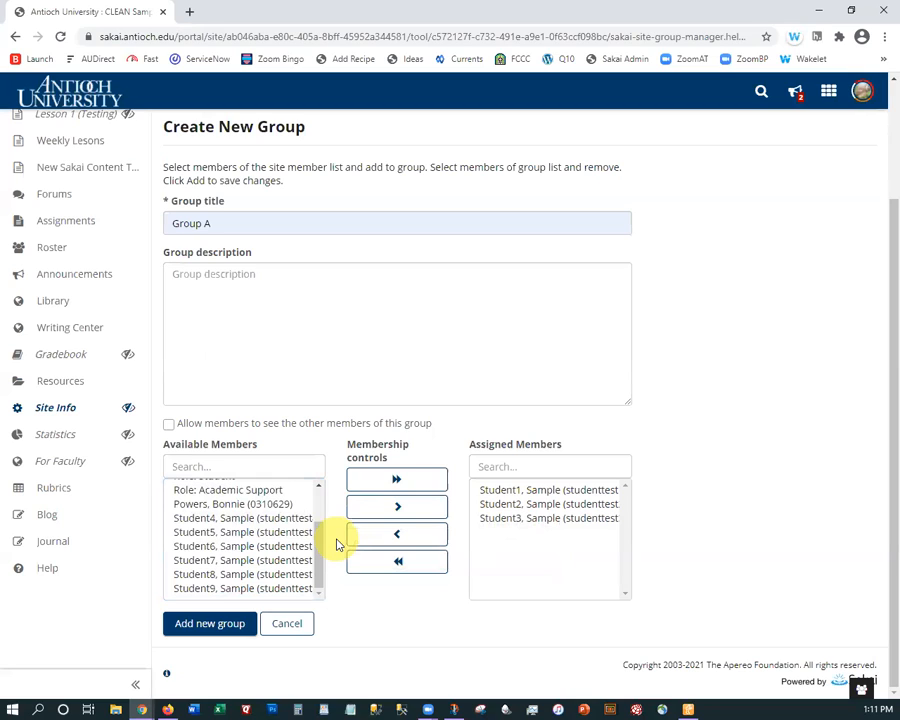
click(212, 625)
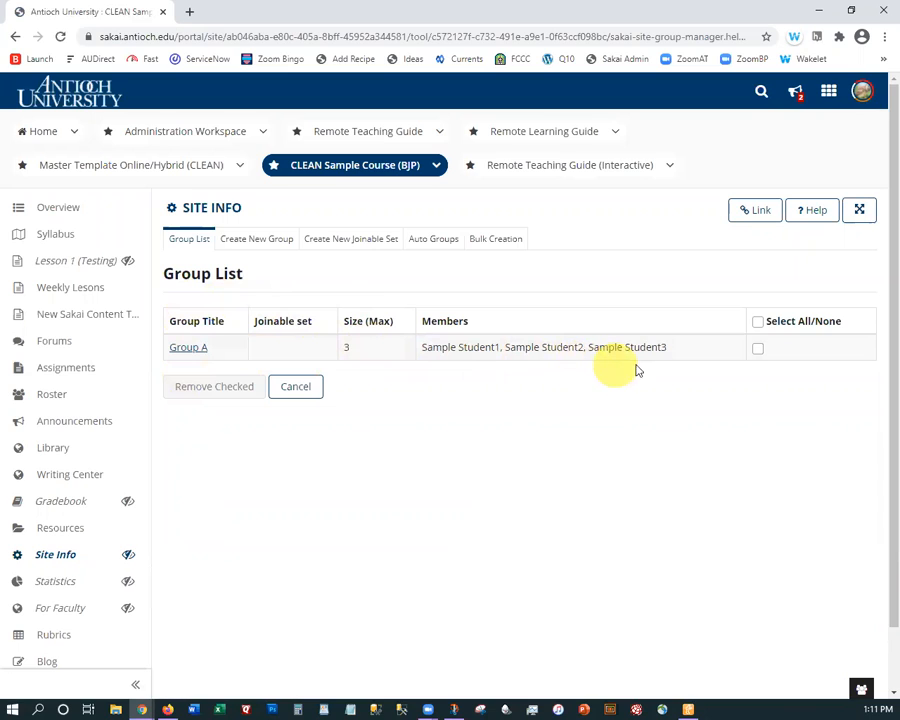
click(758, 349)
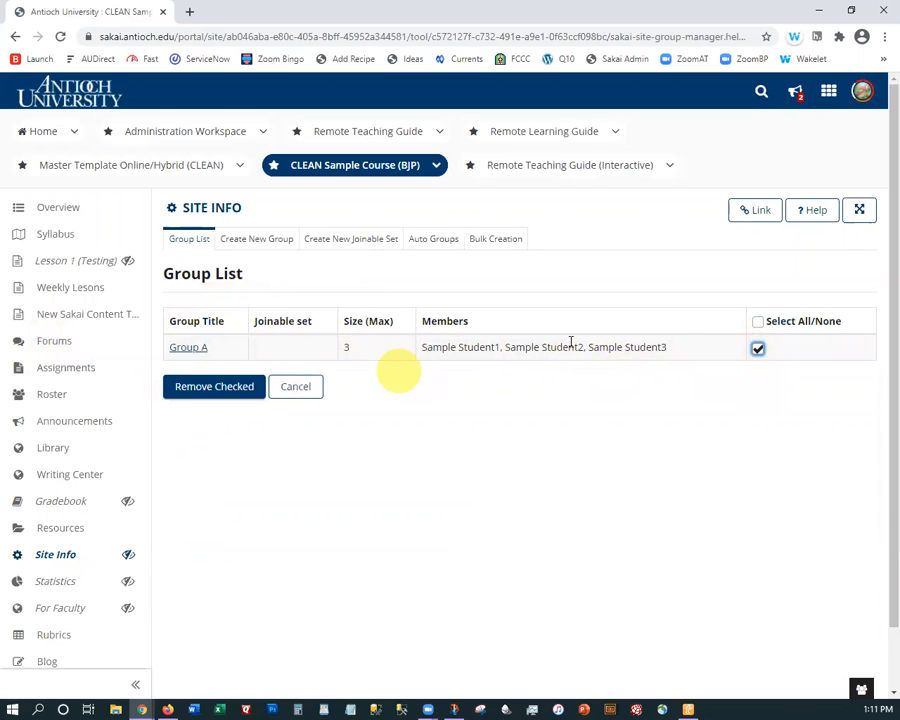
click(758, 349)
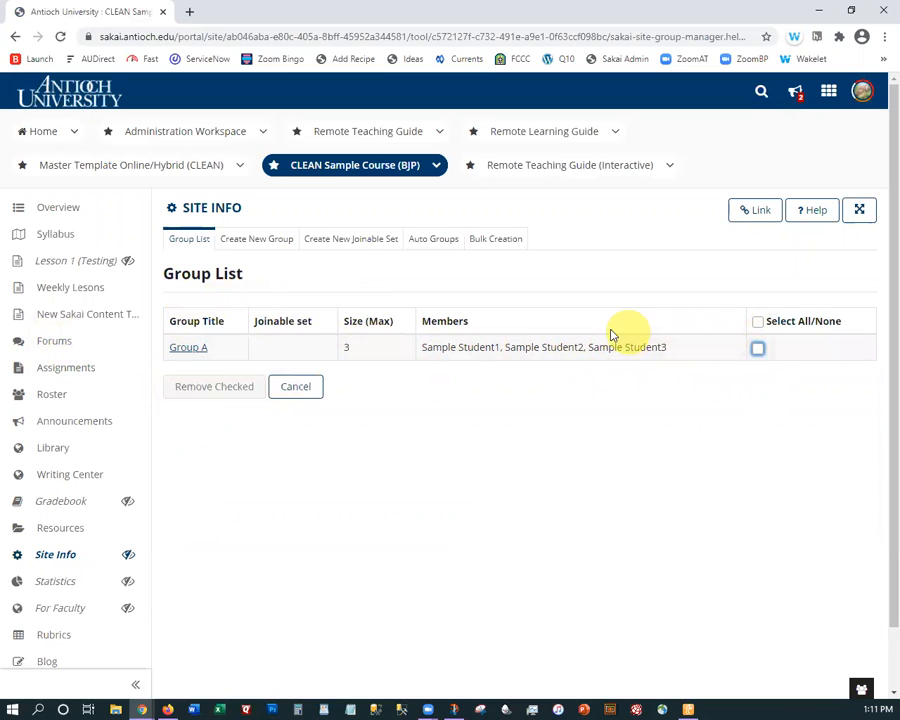
Step: Create a second group titled Group B with Student4, Student5 and Student6 as its assigned members
click(265, 246)
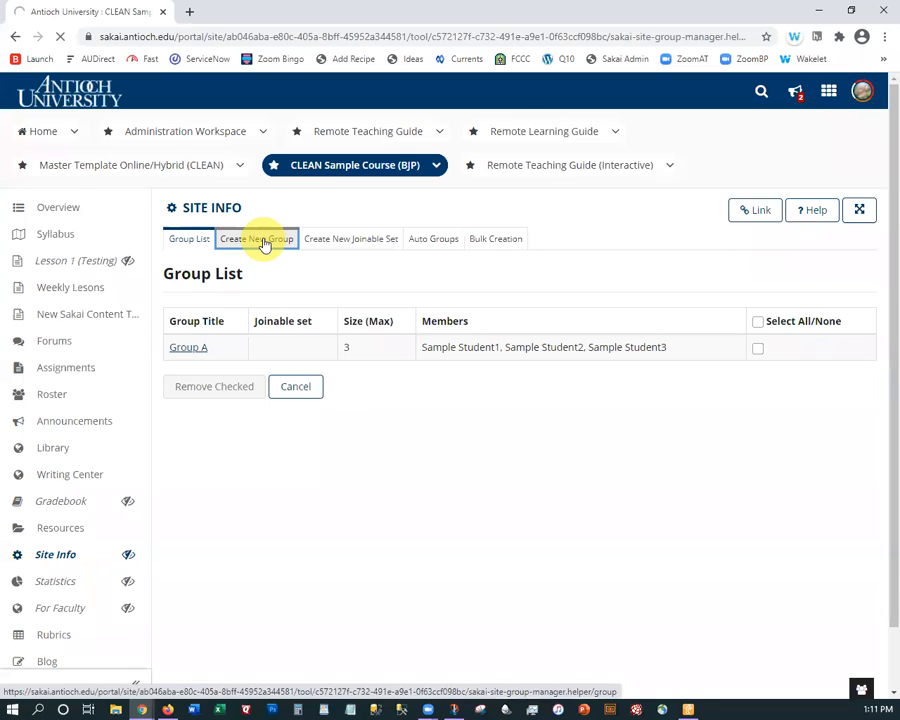
click(215, 368)
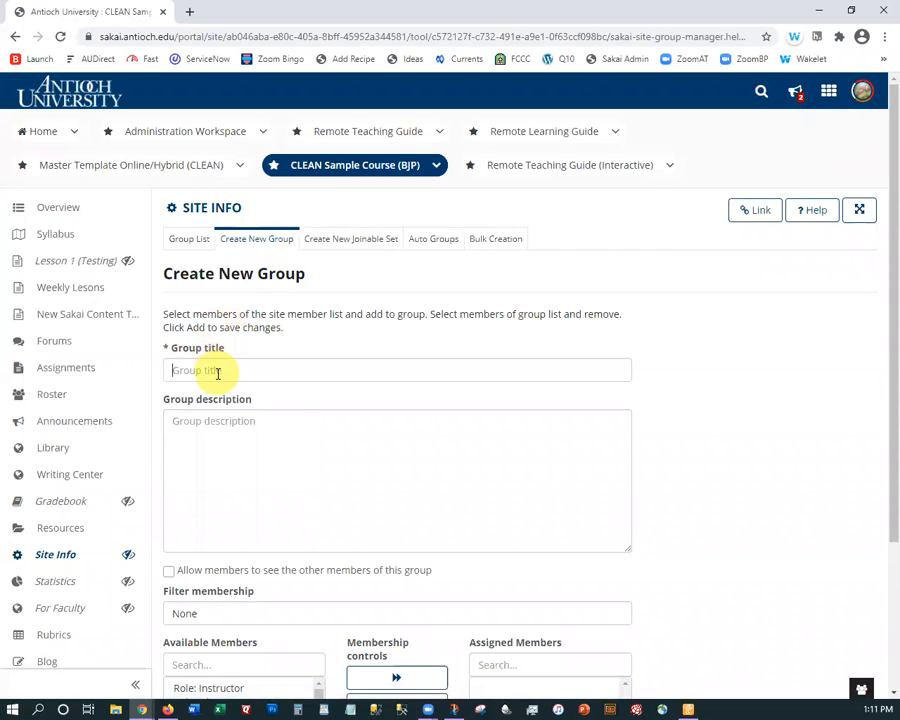
click(202, 425)
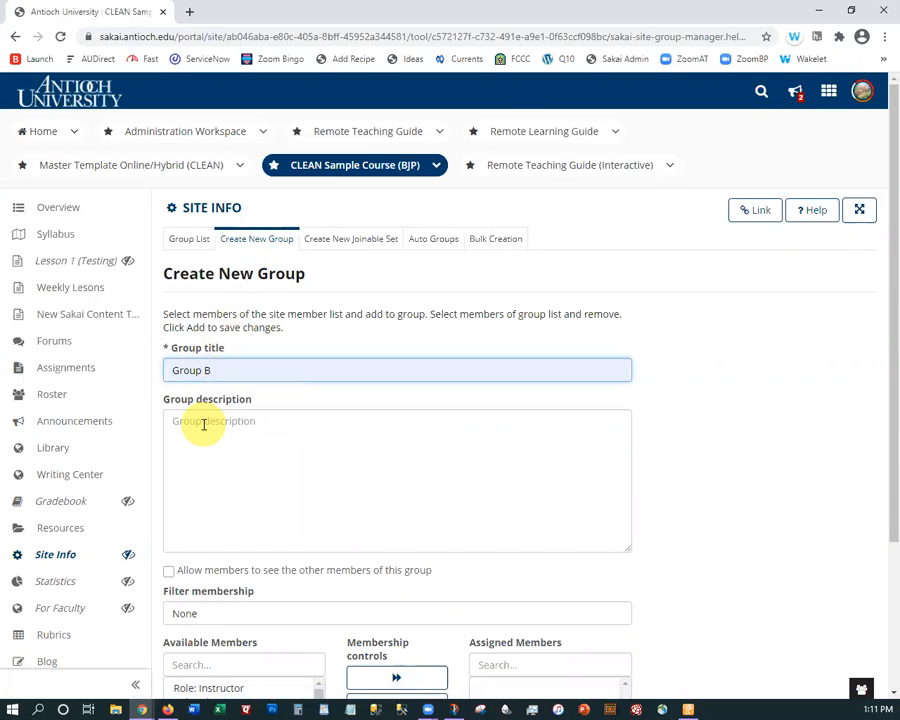
scroll(277, 452, down, 3)
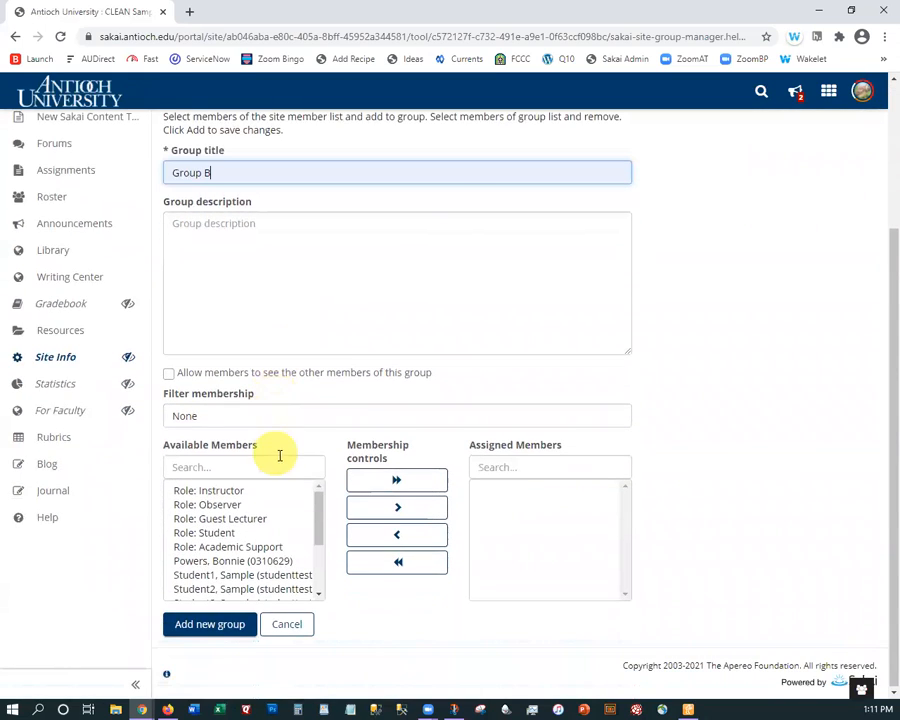
drag(315, 502, 305, 542)
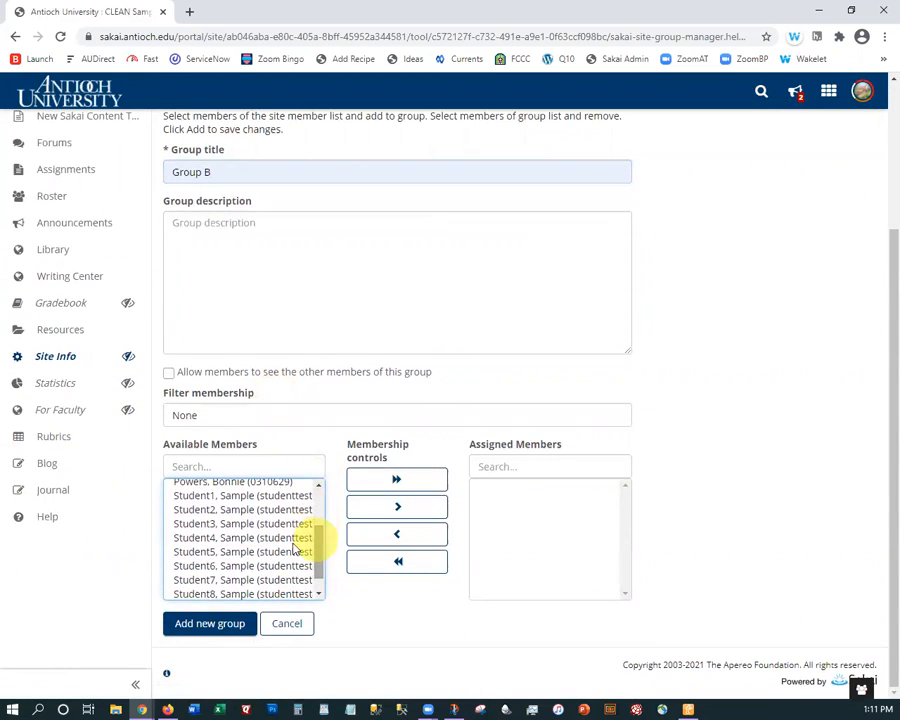
click(242, 538)
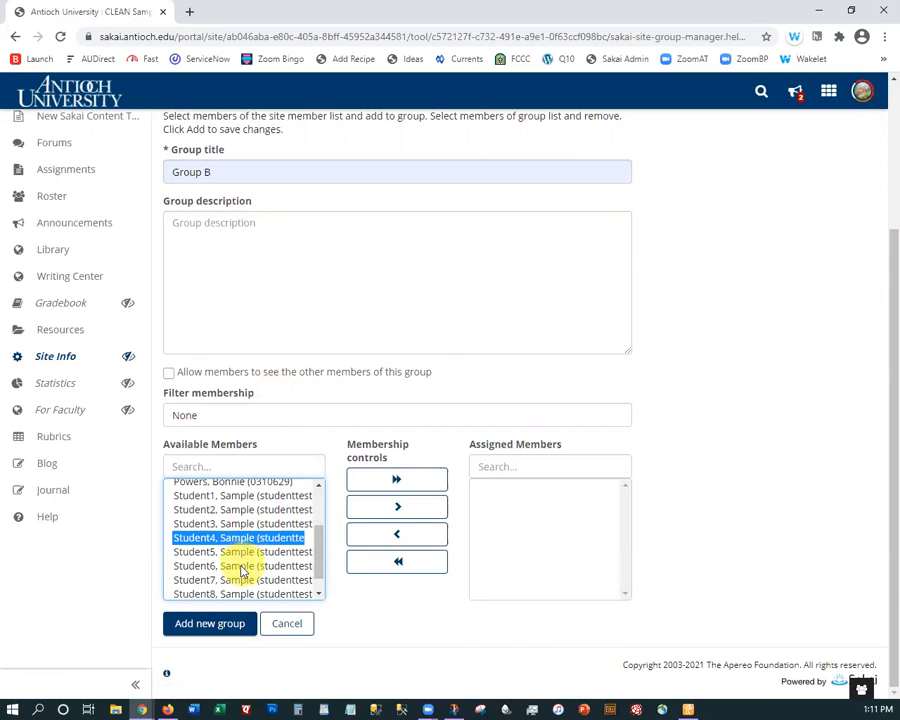
shift+click(237, 567)
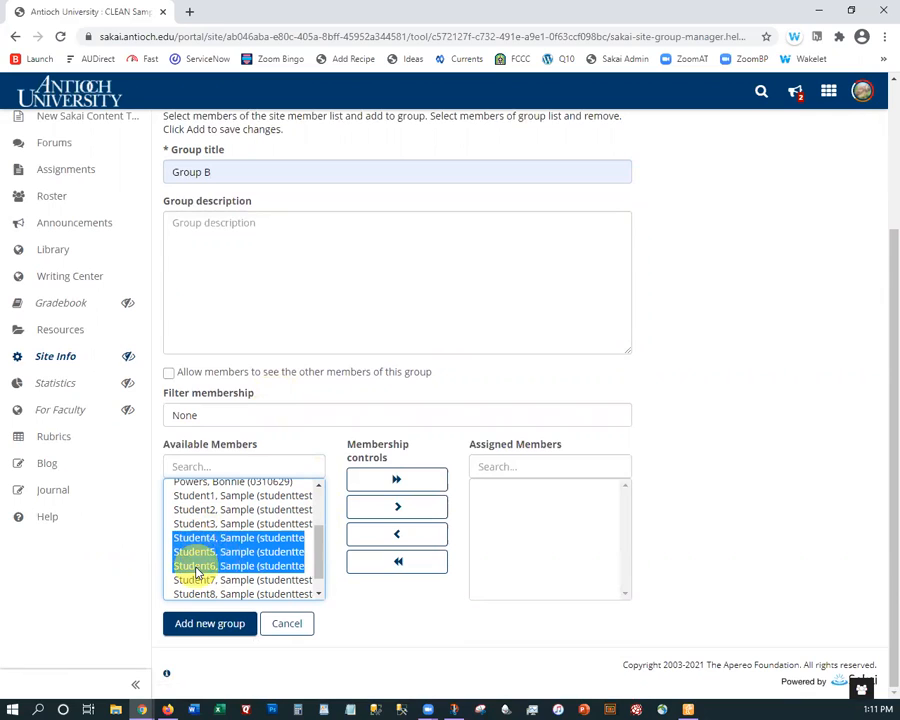
click(392, 506)
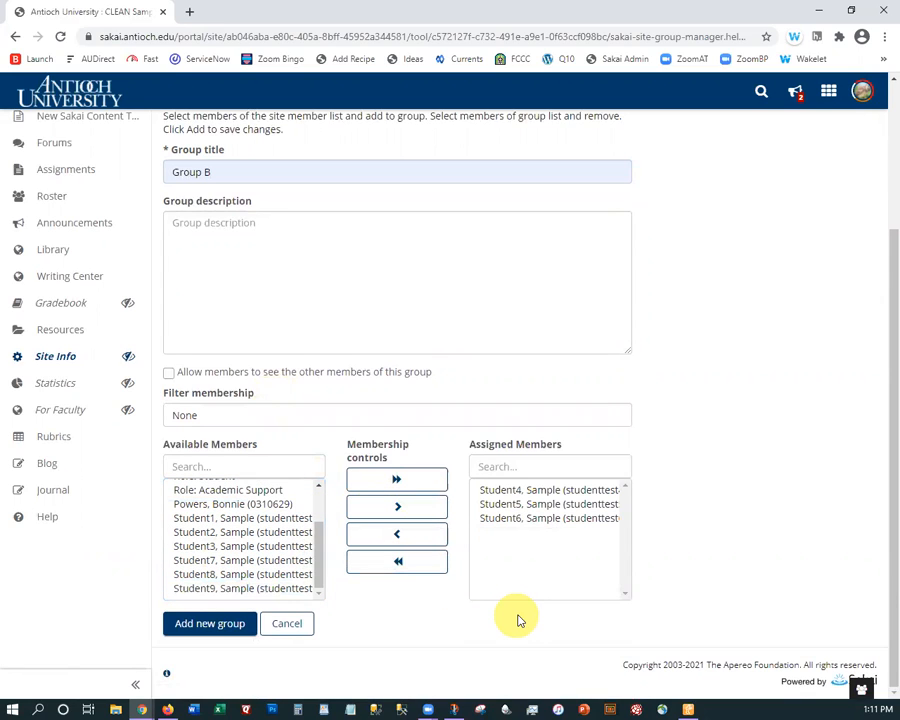
click(235, 630)
click(233, 625)
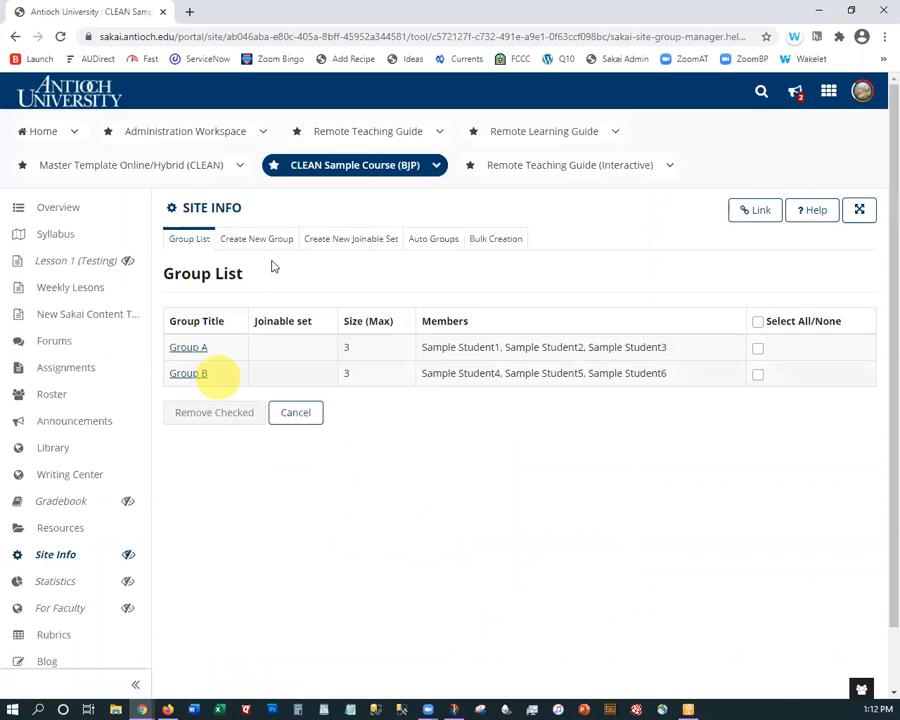
Step: Start a new group titled Group C and assign Student3, Student5 and Student8 to it together
click(259, 245)
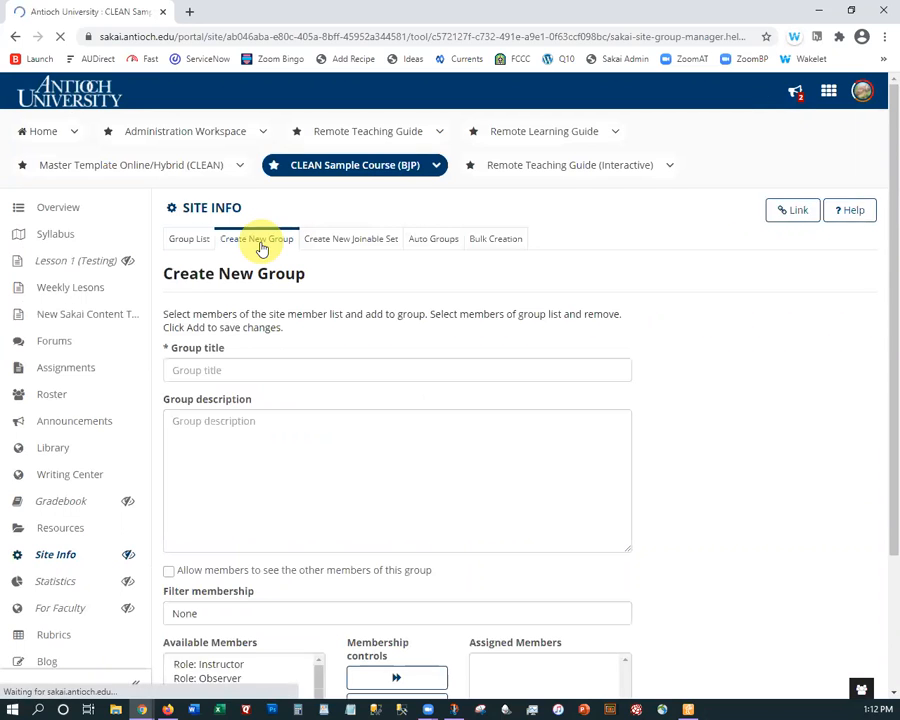
click(249, 368)
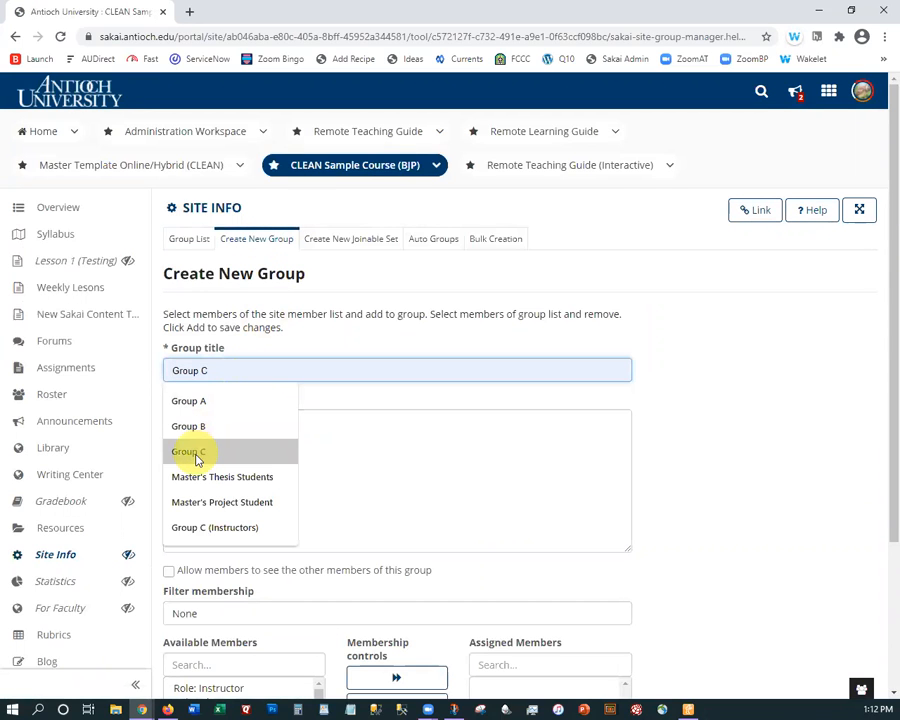
click(196, 453)
scroll(254, 486, down, 1)
scroll(254, 486, down, 1)
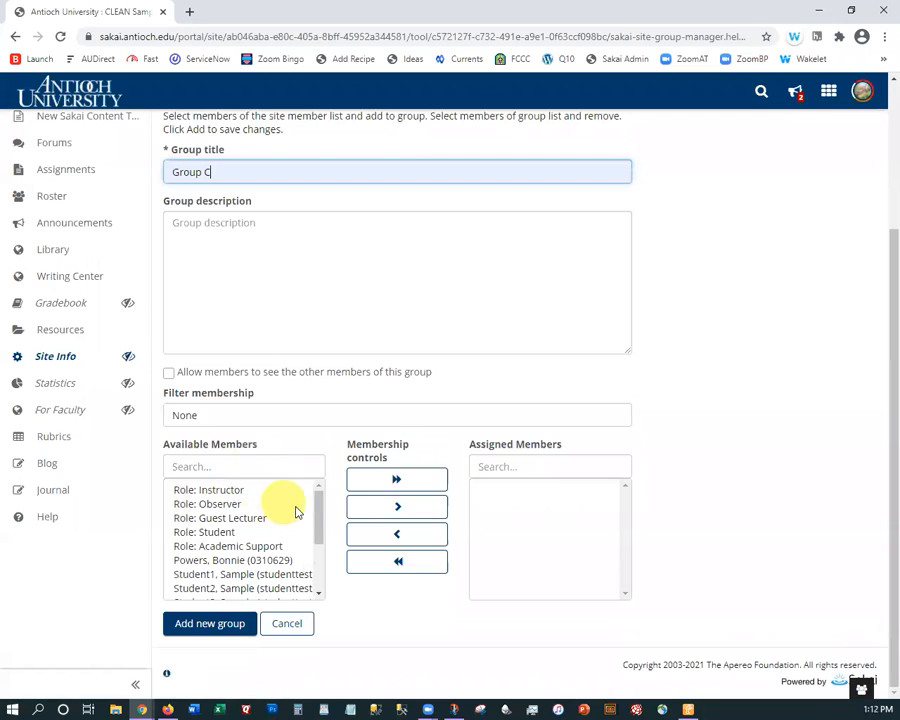
drag(316, 514, 319, 558)
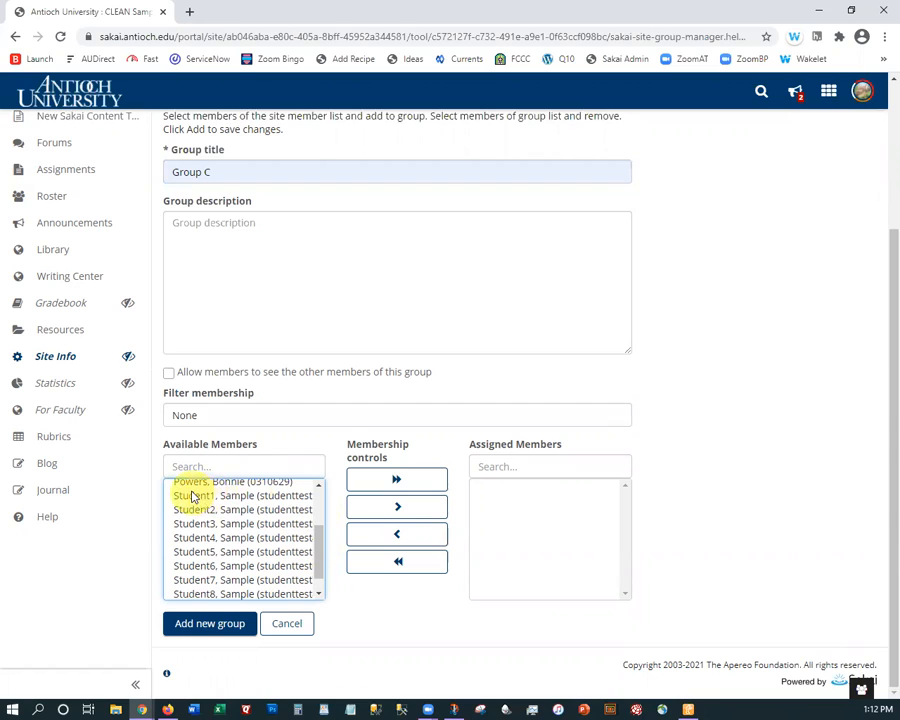
click(207, 525)
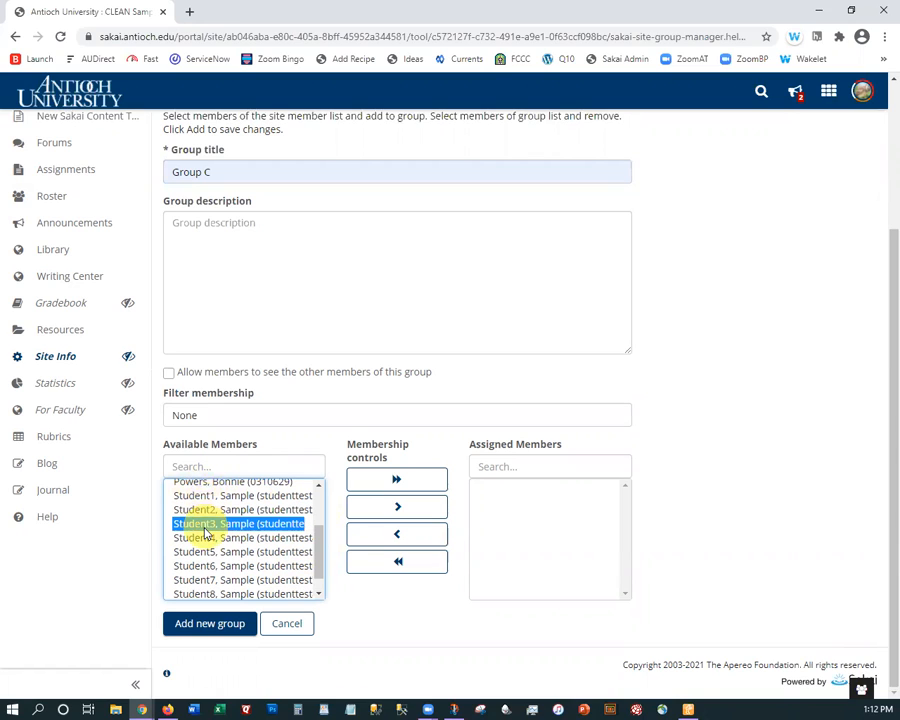
ctrl+click(203, 552)
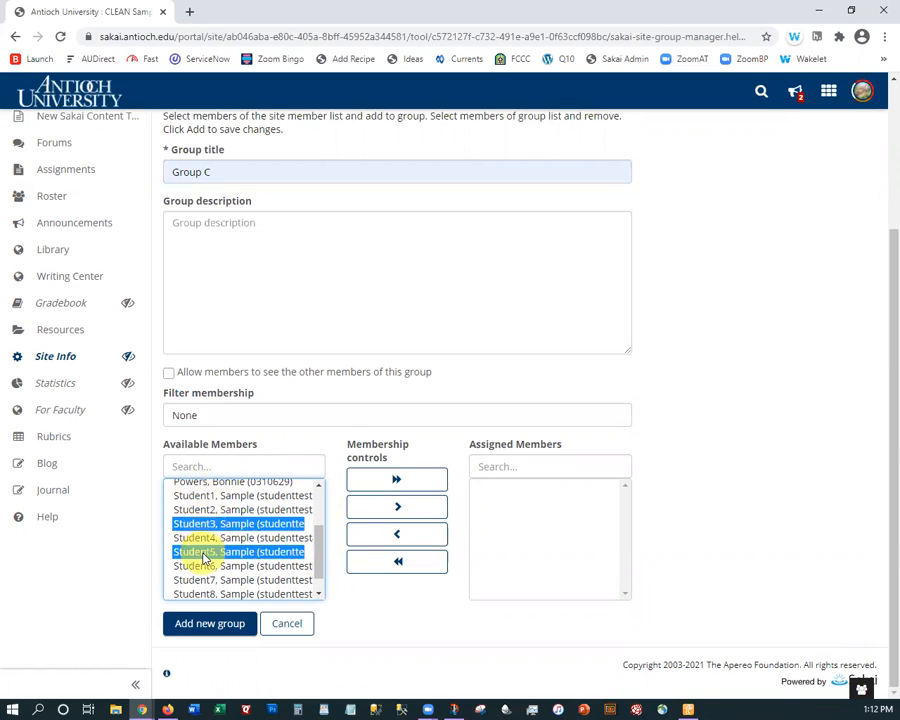
ctrl+click(211, 594)
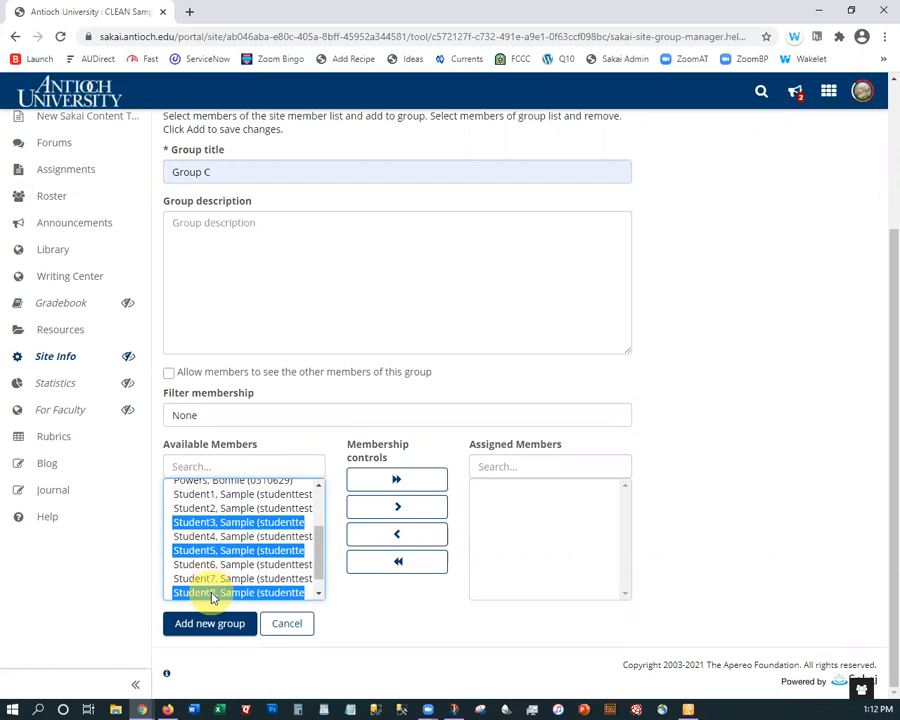
click(406, 511)
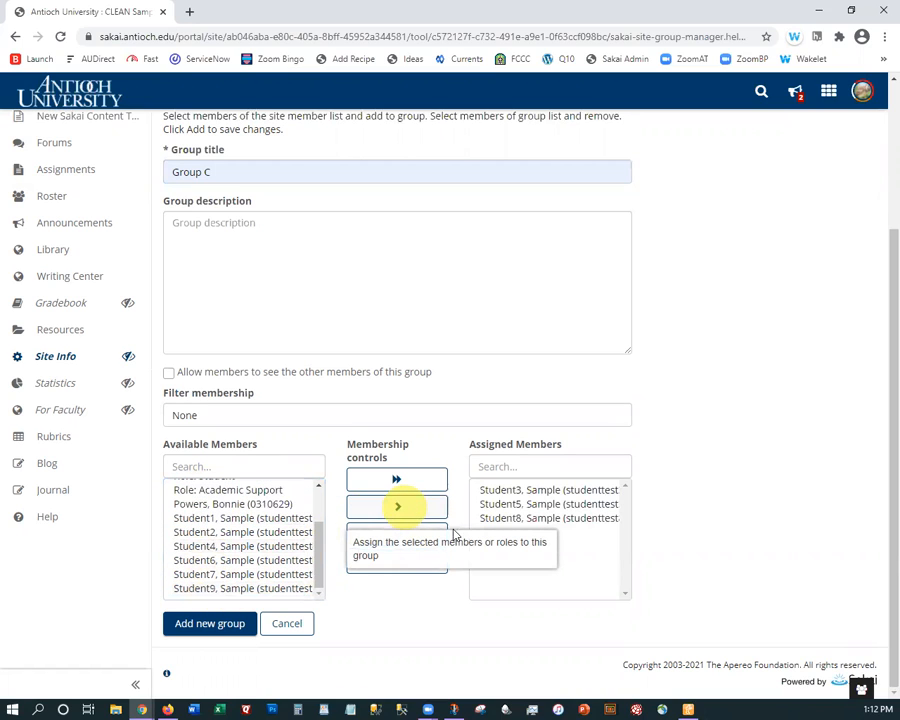
Step: Unassign Student3 and Student5 from Group C, keeping Student8 as an assigned member
click(530, 489)
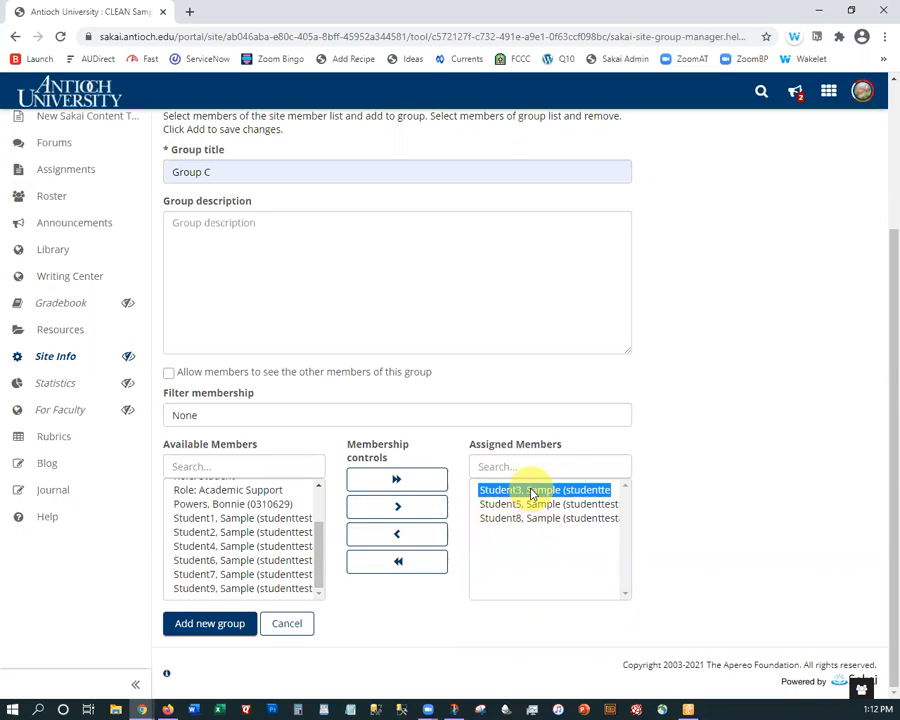
click(401, 536)
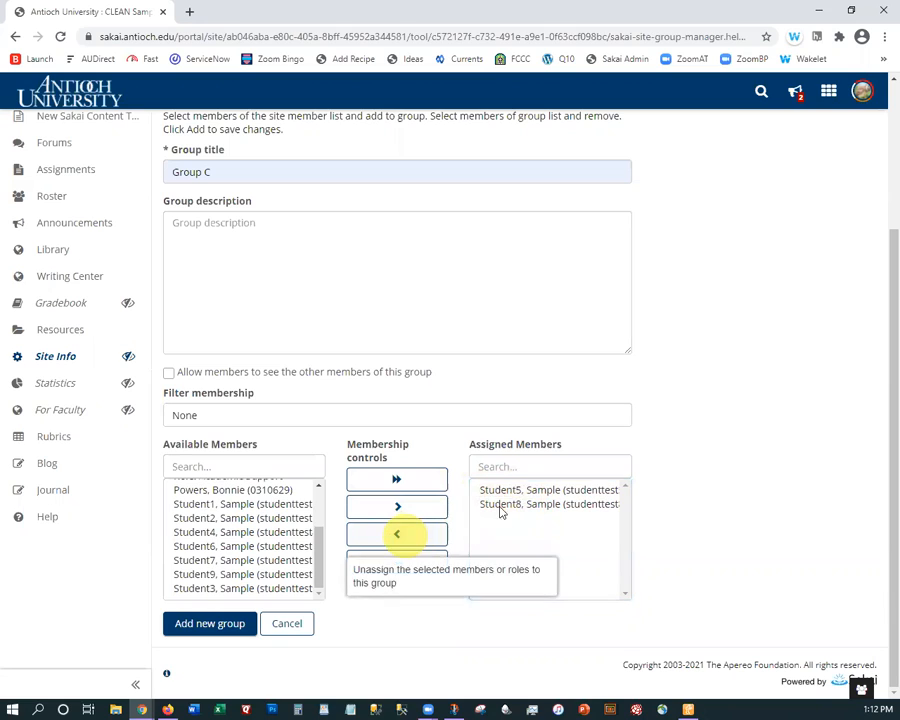
click(528, 492)
click(400, 535)
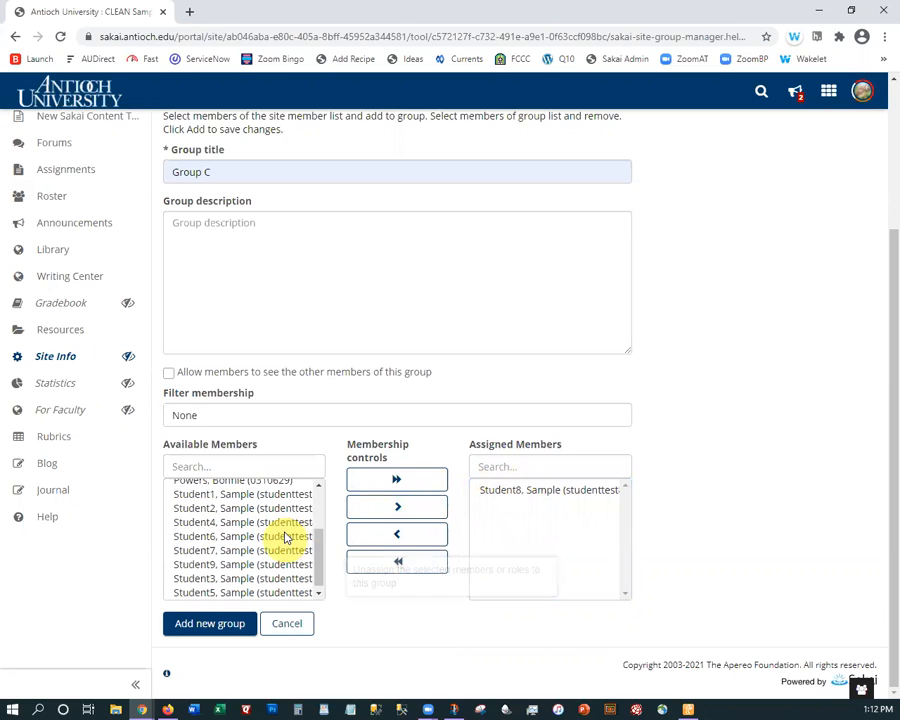
scroll(320, 514, down, 1)
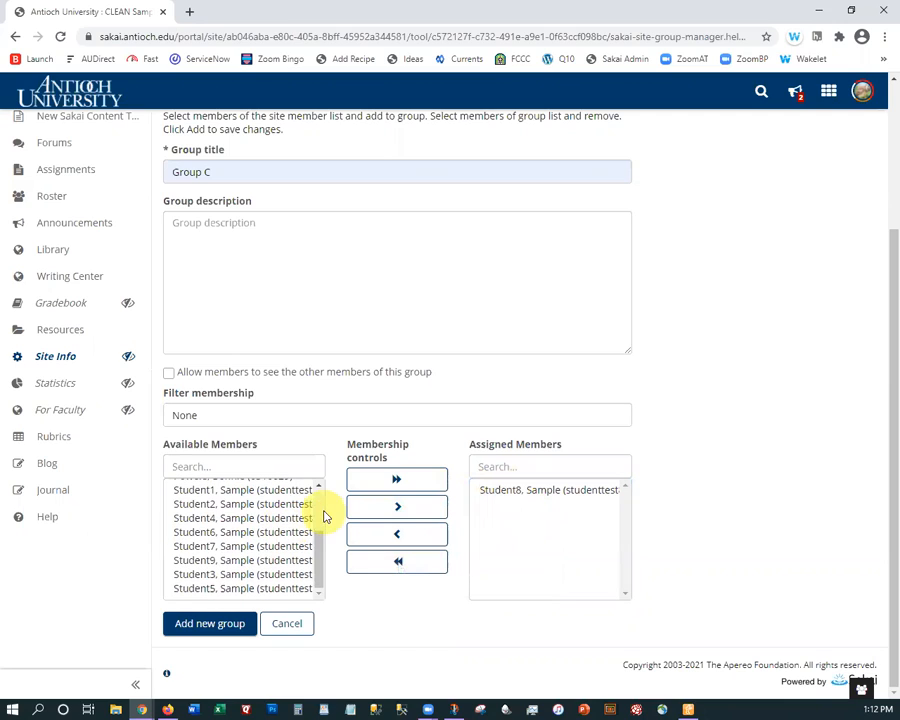
Step: Assign Student7 and Student9 to Group C as well and add the group to the course
click(233, 546)
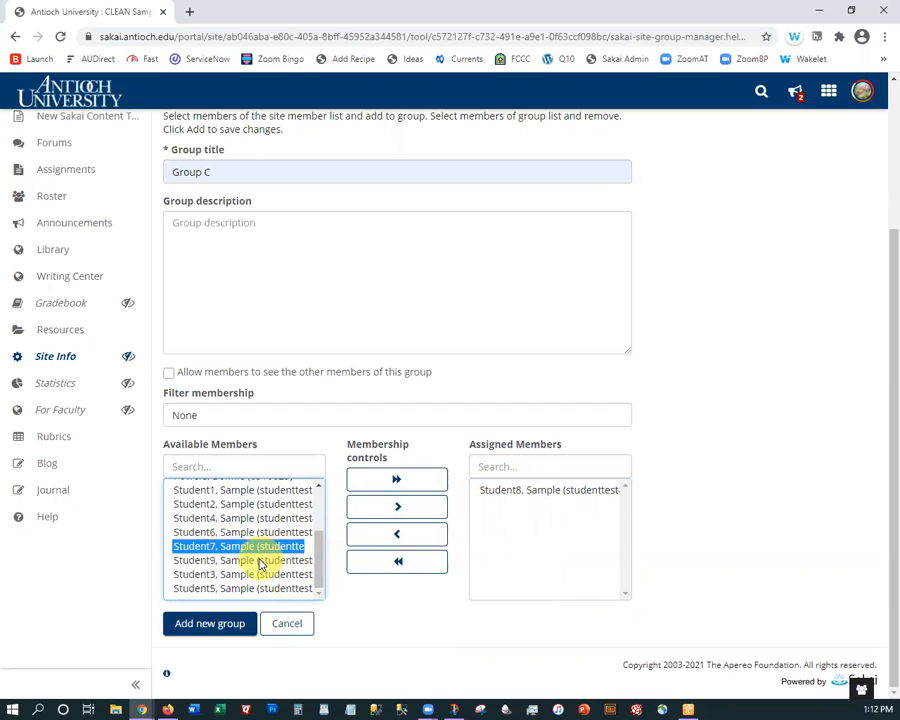
ctrl+click(261, 561)
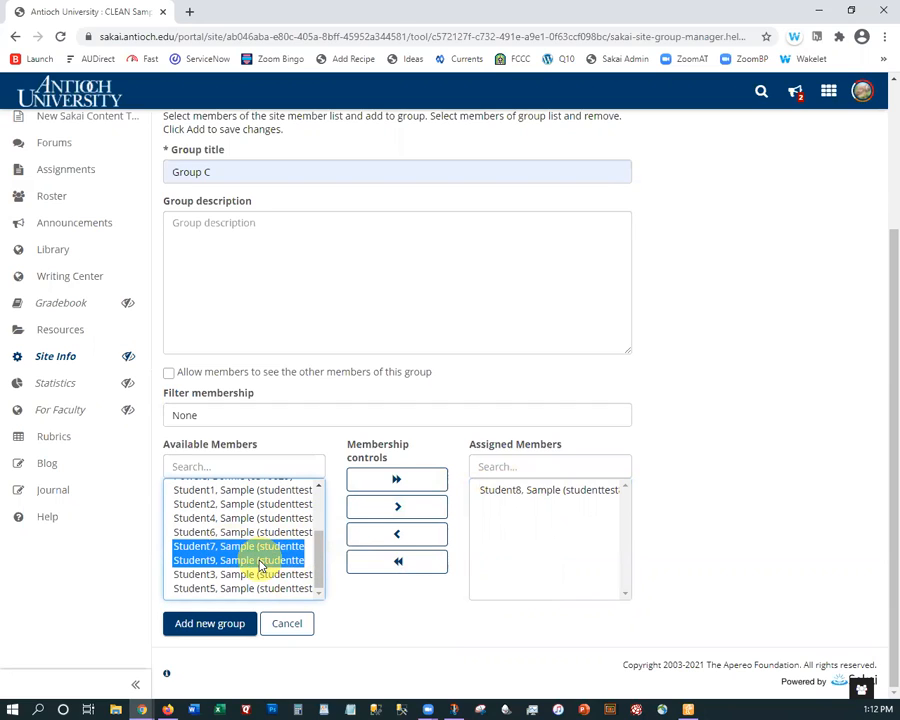
click(397, 507)
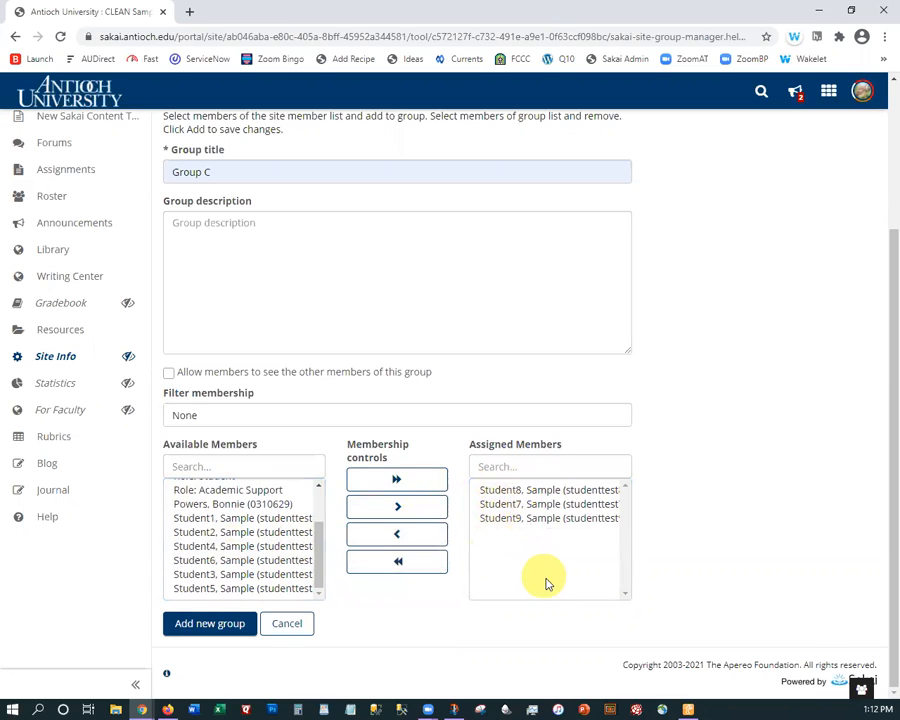
click(214, 625)
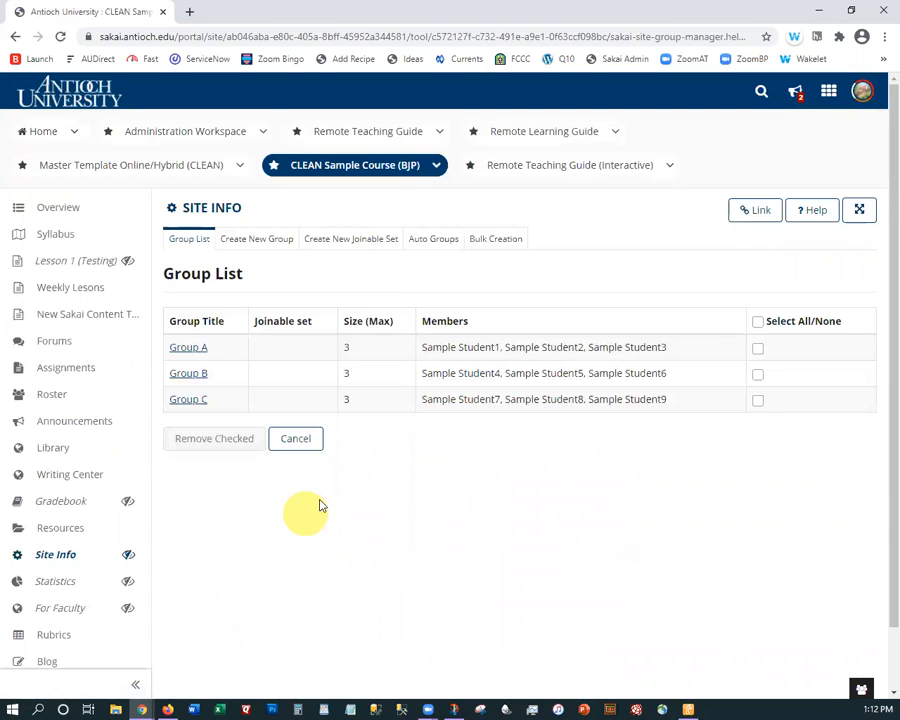
Step: Create a new forum titled Project Work in the course's Forums and save it with its default settings
click(61, 345)
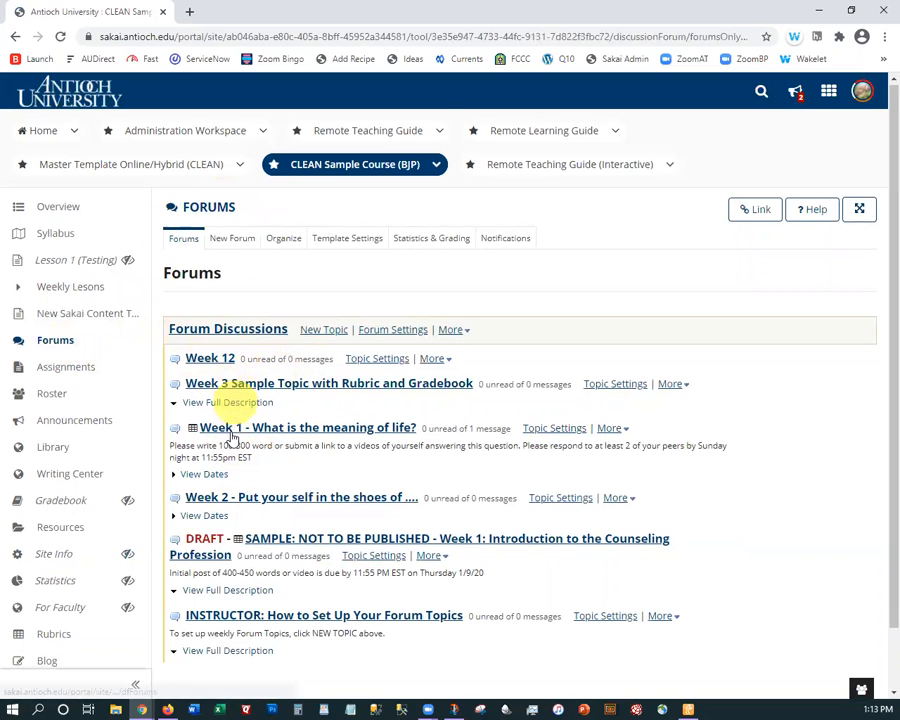
scroll(232, 437, down, 2)
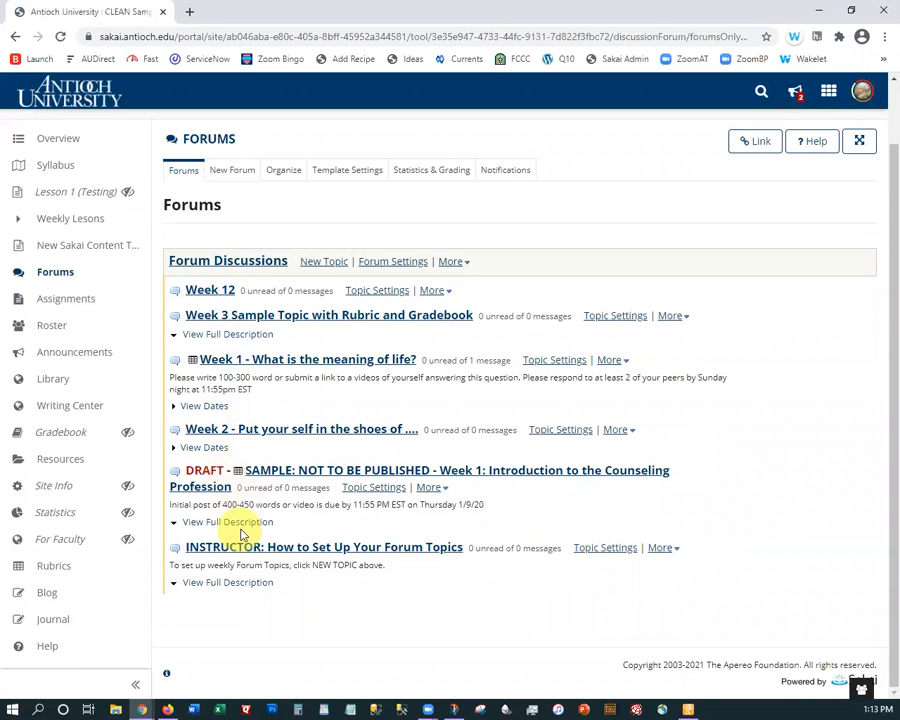
scroll(237, 300, up, 2)
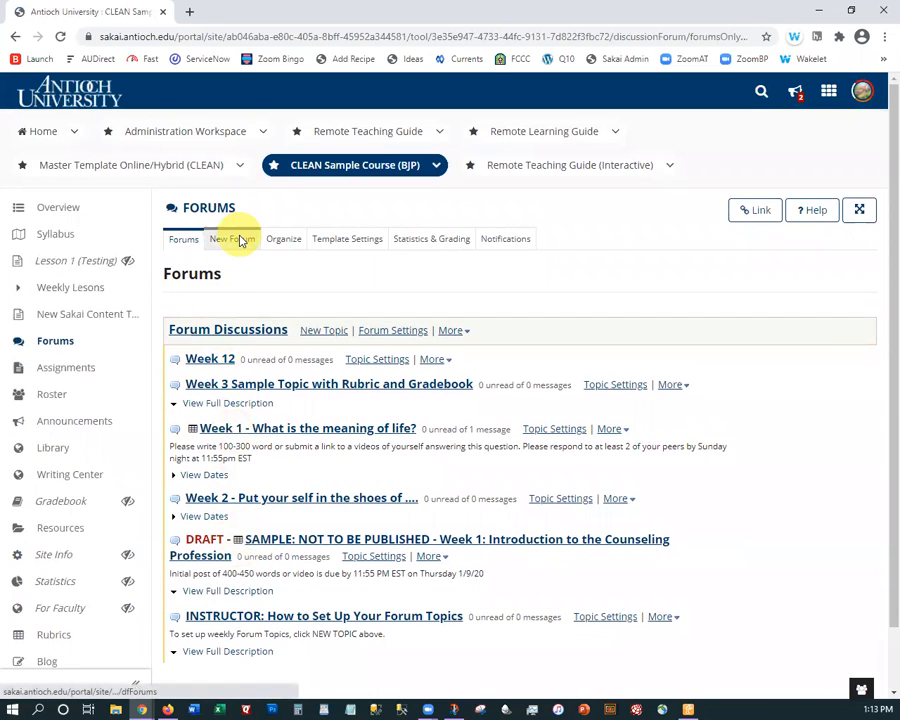
click(240, 240)
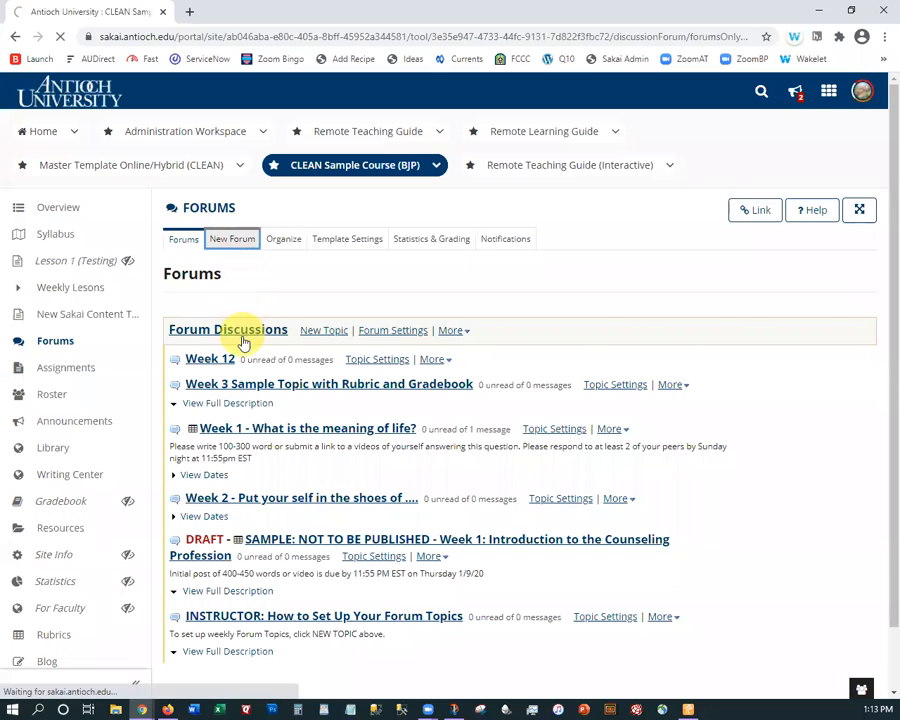
click(213, 368)
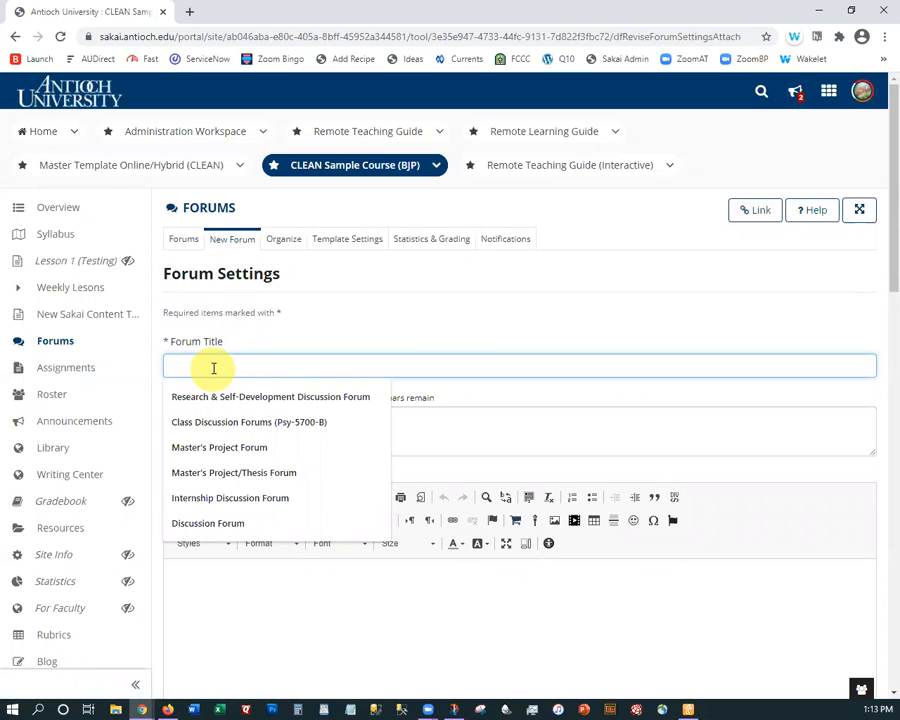
text(Projec)
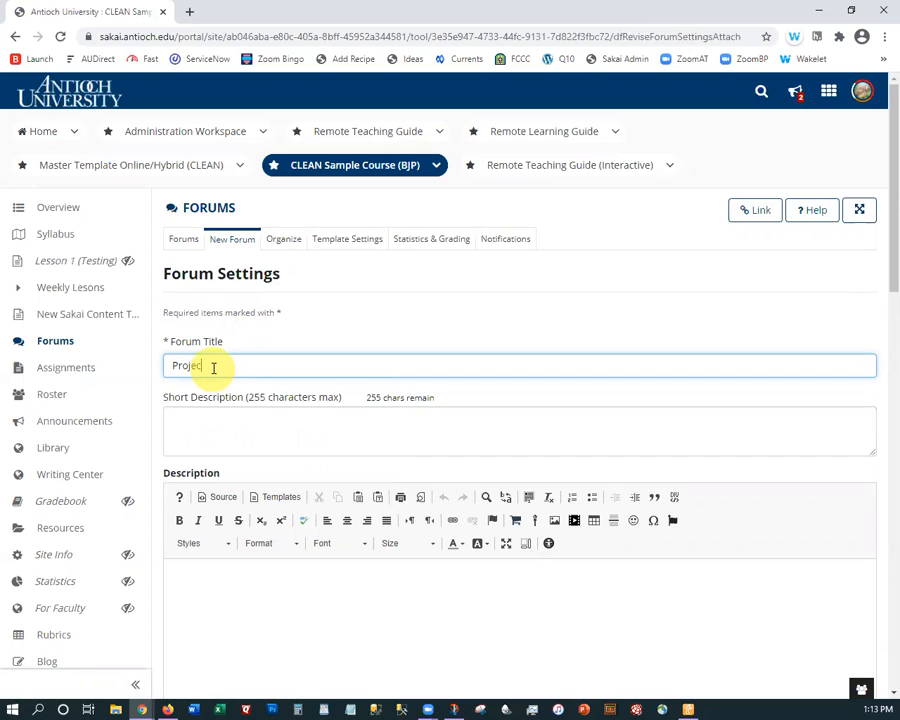
text(t Vo)
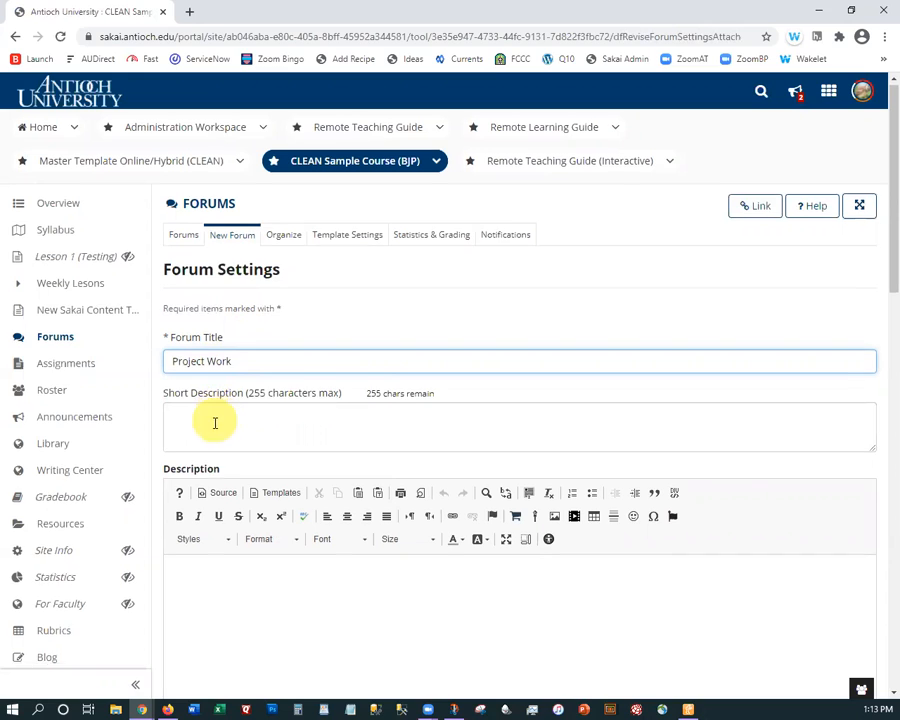
scroll(215, 424, down, 3)
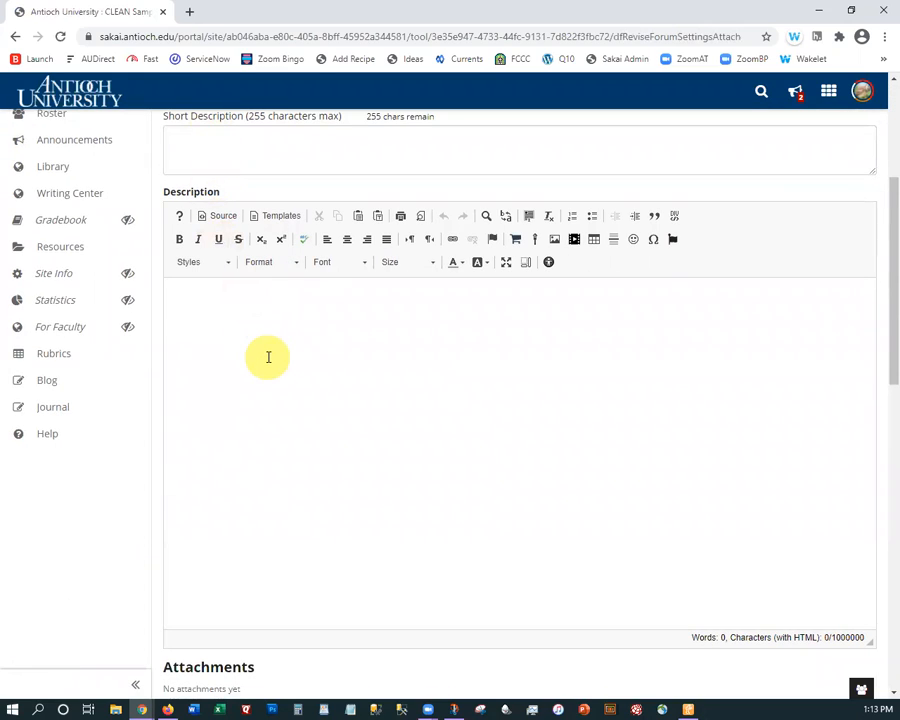
scroll(268, 354, down, 5)
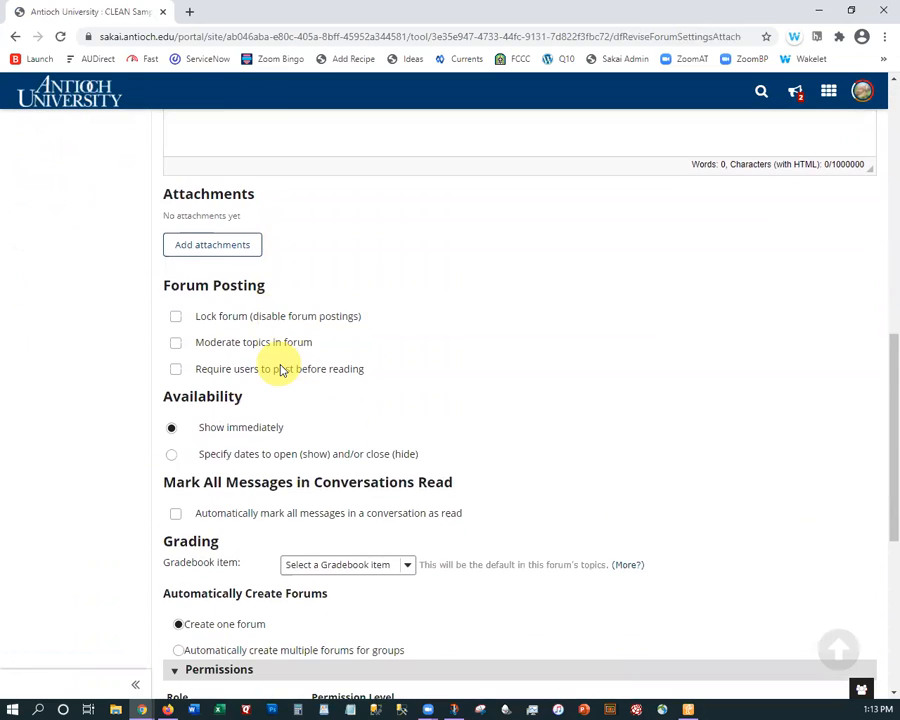
scroll(280, 370, down, 4)
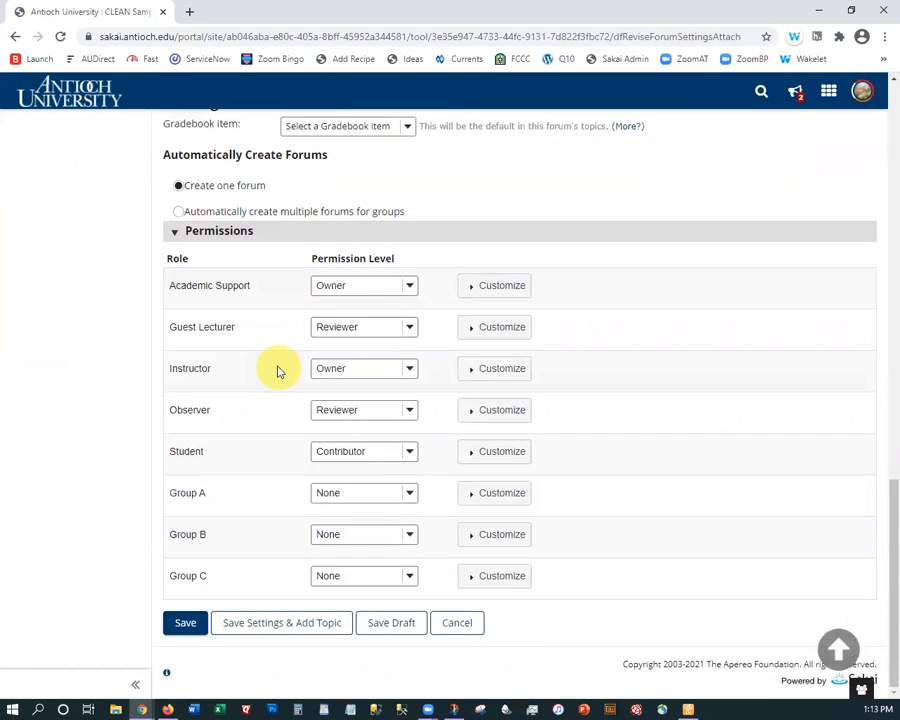
click(186, 621)
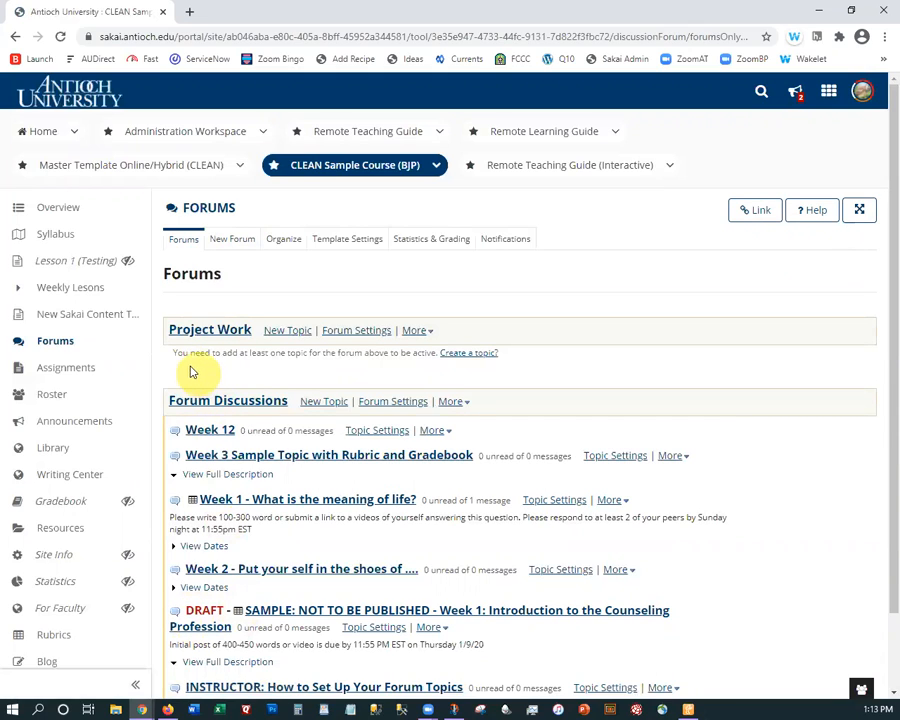
Step: Start a new topic in the Project Work forum titled "Week 4 - Group Project Selection"
click(290, 334)
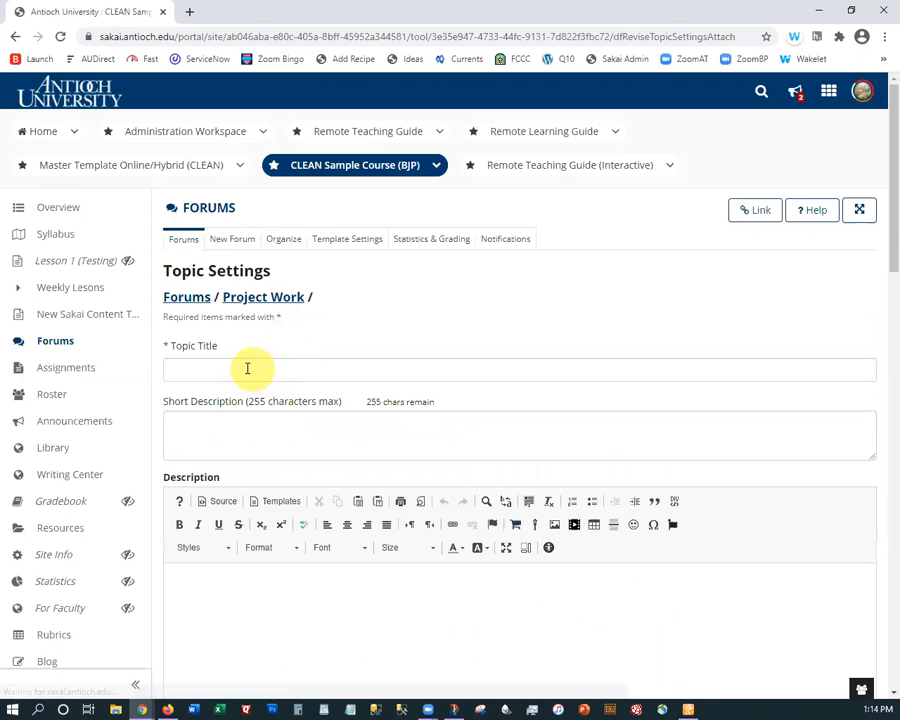
click(247, 368)
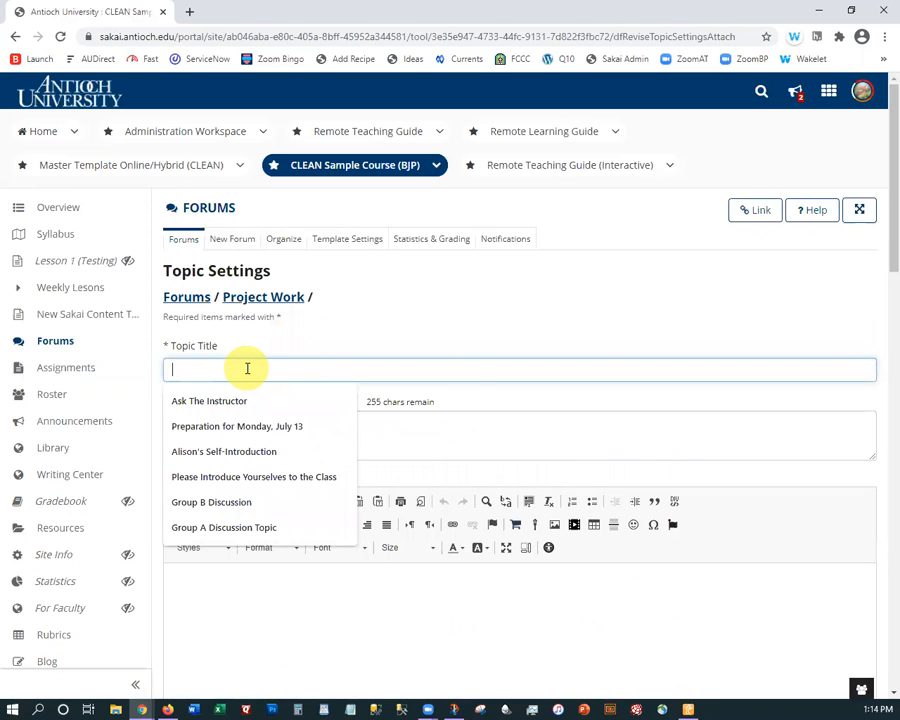
text(Week 4)
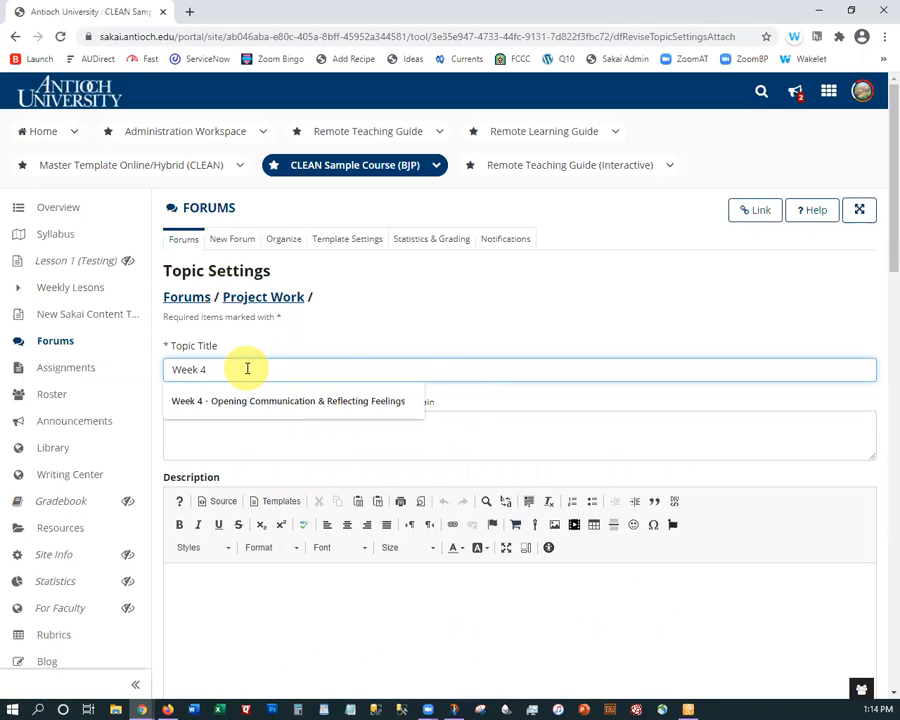
text(- Grou)
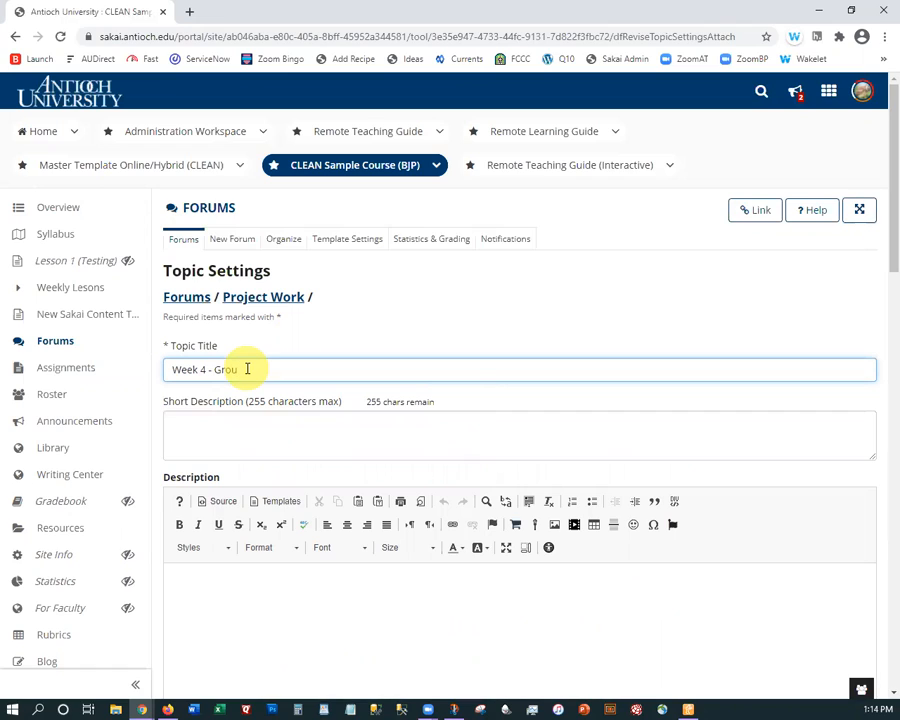
text(p Project In)
key(BackSpace)
key(BackSpace)
key(BackSpace)
key(BackSpace)
text(Selection)
Step: Fill the topic's description with Lorem ipsum placeholder paragraphs using the .lipsum text shortcut
scroll(269, 409, down, 1)
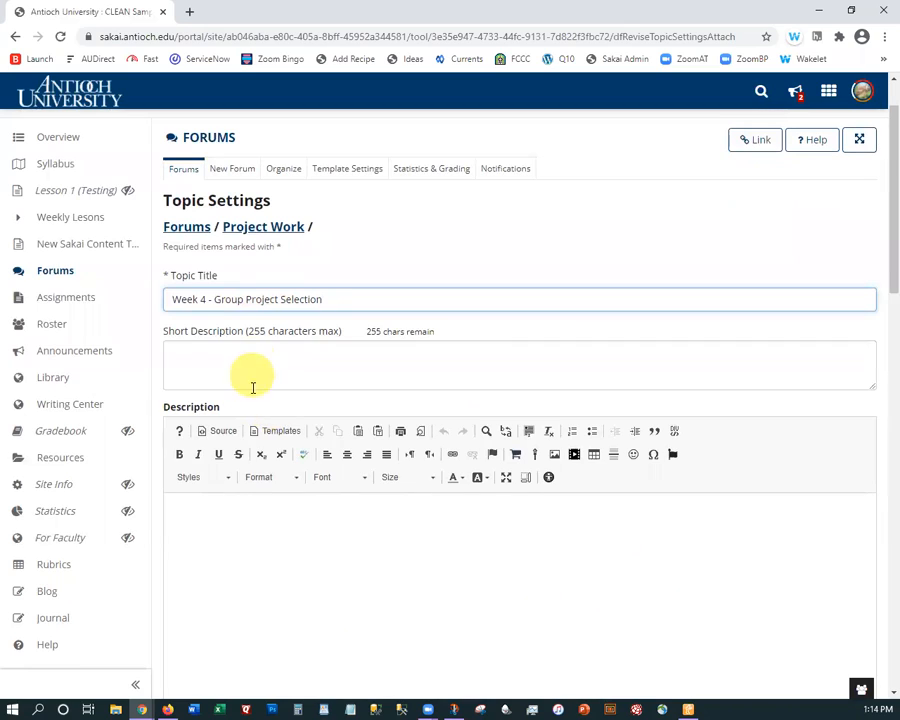
click(253, 516)
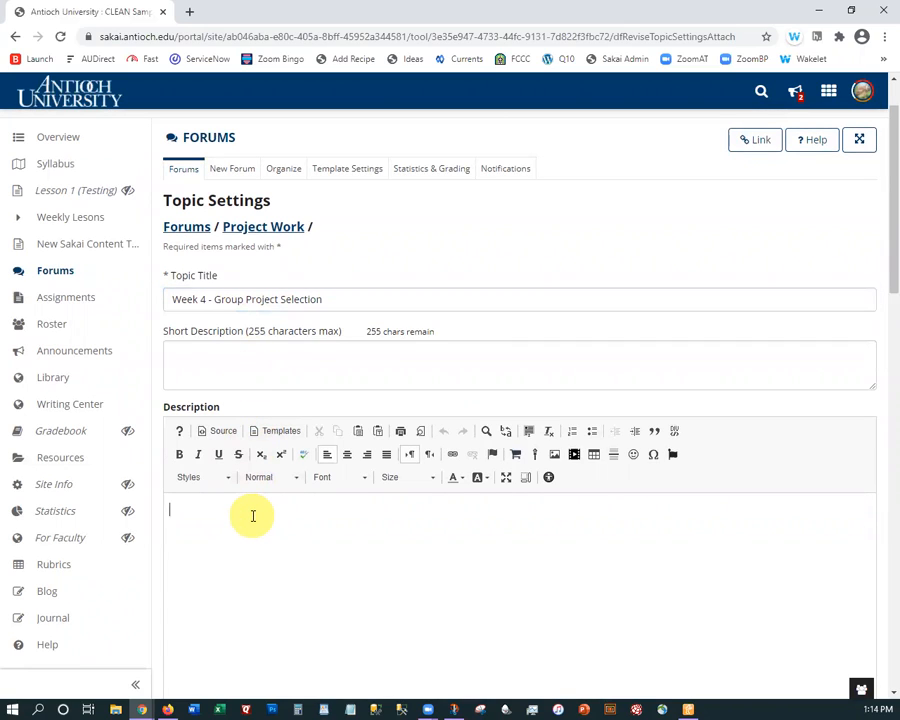
text(.lipsum)
key(ctrl+a)
text(Lorem ipsum dolor sit amet, consectetur adipiscing elit, sed do eiusmod tempor incididunt ut labore et dolore magna aliqua. Metus aliquam eleifend mi in nulla. Neque viverra justo nec ultrices dui sapien eget mi proin. Duis at tellus at urna condimentum mattis. Ullamcorper dignissim cras tincidunt lobortis feugiat vivamus at. Vel orci porta non pulvinar neque laoreet suspendisse interdum consectetur. Vitae suscipit tellus mauris a diam maecenas sed.  Aliquam ultrices sagittis orci a scelerisque purus semper eget duis. Sed adipiscing diam donec adipiscing tristique risus nec. Sed augue lacus viverra vitae congue eu consequat. Ac orci phasellus egestas tellus rutrum. Cras pulvinar mattis nunc sed.  Nam at lectus urna duis convallis convallis tellus id interdum. Suscipit tellus mauris a diam. Aliquet nec ullamcorper sit amet risus. Et malesuada fames ac turpis. Ultrices dui sapien eget mi proin sed libero enim. Suspendisse interdum consectetur libero id faucibus nisl tincidunt eget nullam. Pellentesque adipiscing commodo elit at imperdiet dui accumsan sit amet. Aliquam vestibulum morbi blandit cursus. Sagittis eu volutpat odio facilisis mauris sit amet massa. Urna et pharetra pharetra massa massa.)
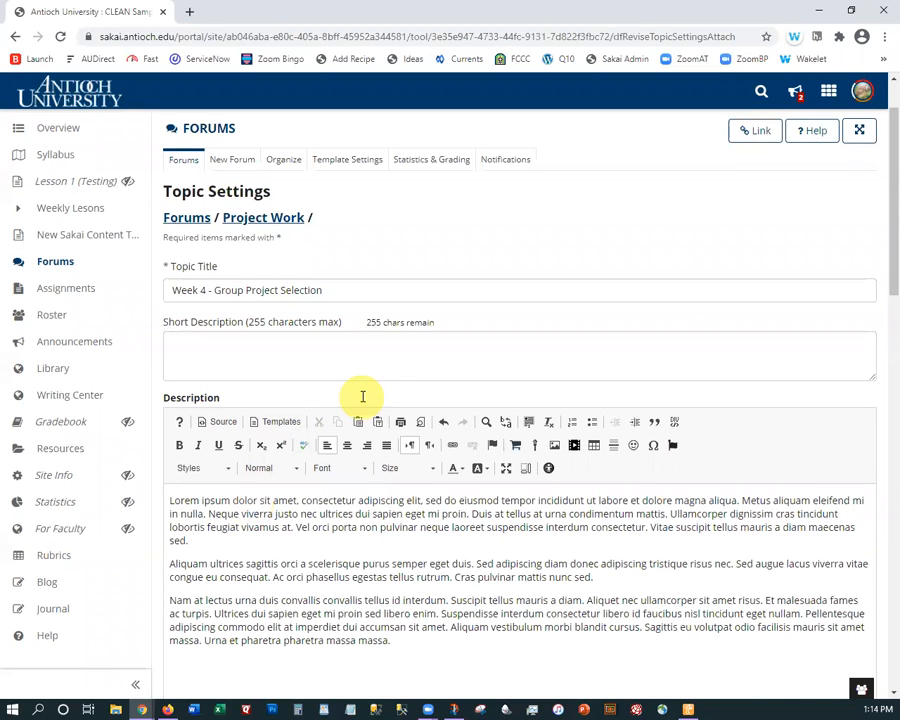
Step: Set the topic to automatically mark all messages in a conversation as read
scroll(363, 400, down, 2)
scroll(363, 400, down, 4)
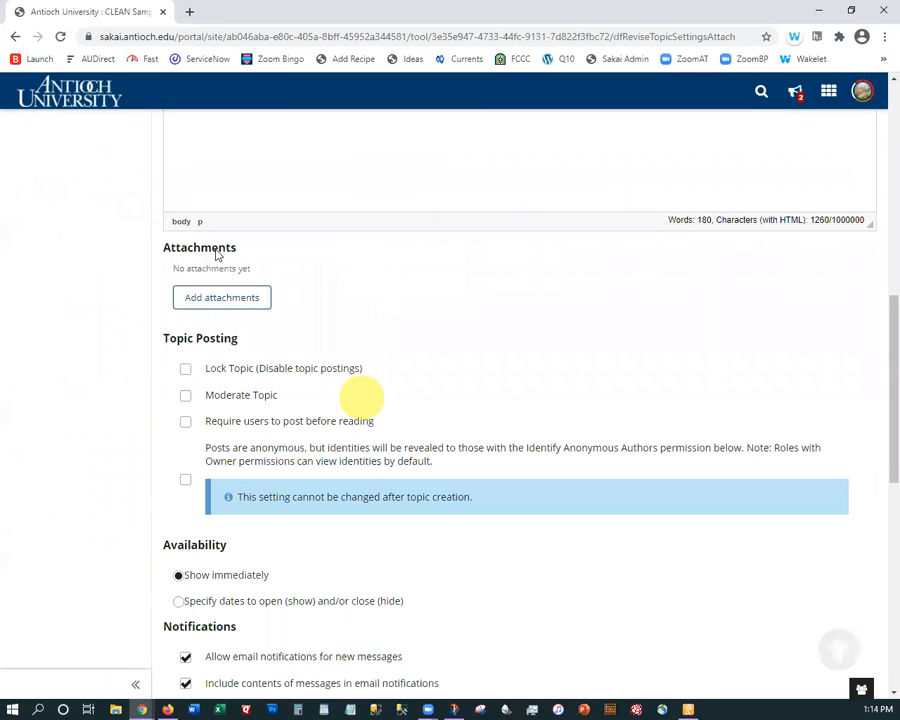
scroll(241, 326, down, 1)
scroll(241, 329, down, 1)
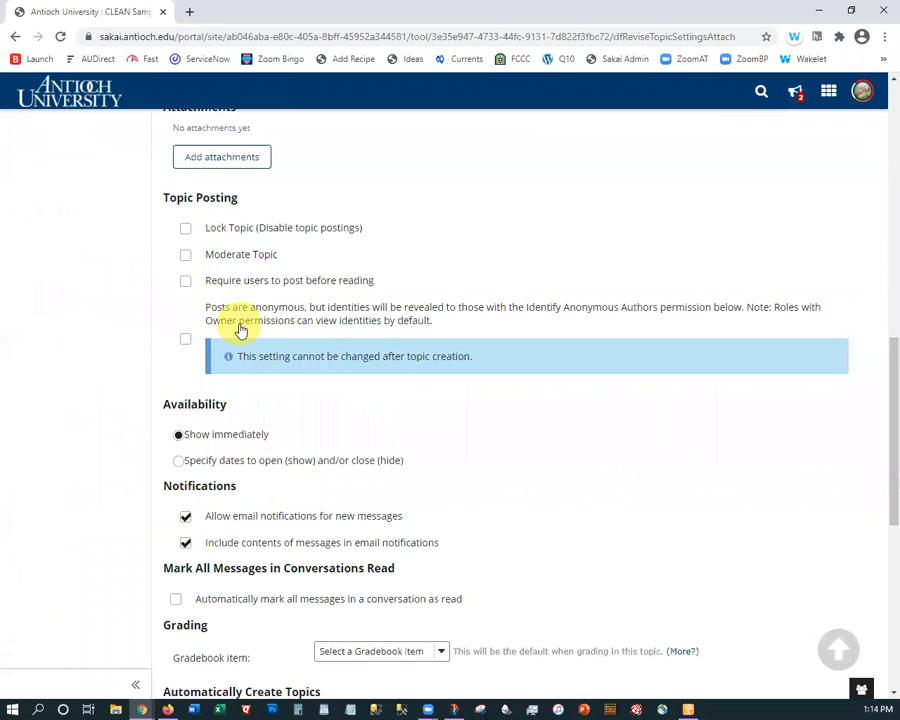
scroll(241, 330, down, 1)
scroll(241, 332, down, 1)
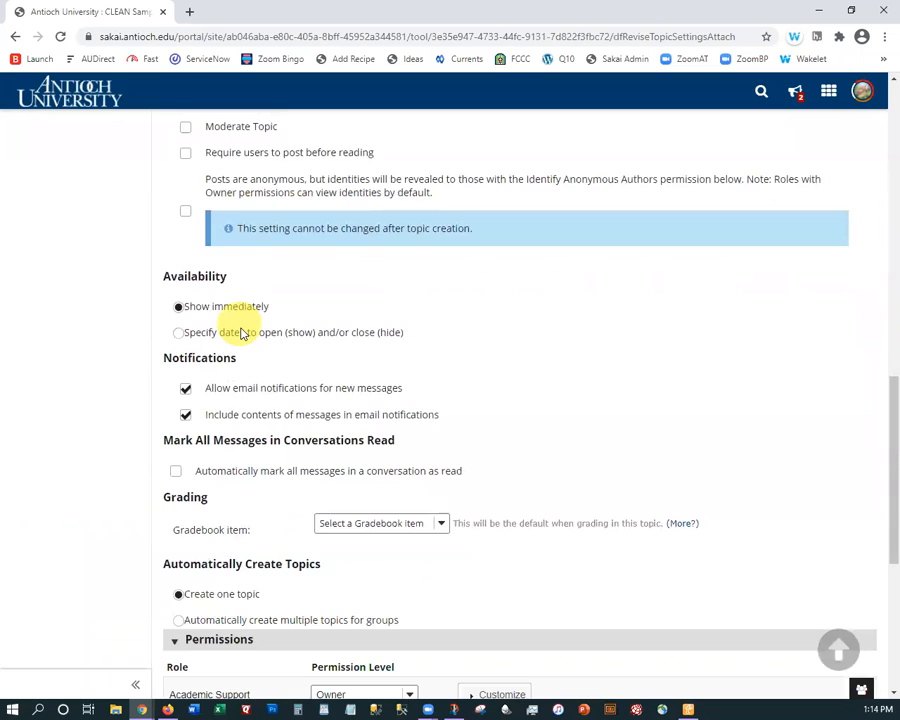
scroll(241, 332, down, 2)
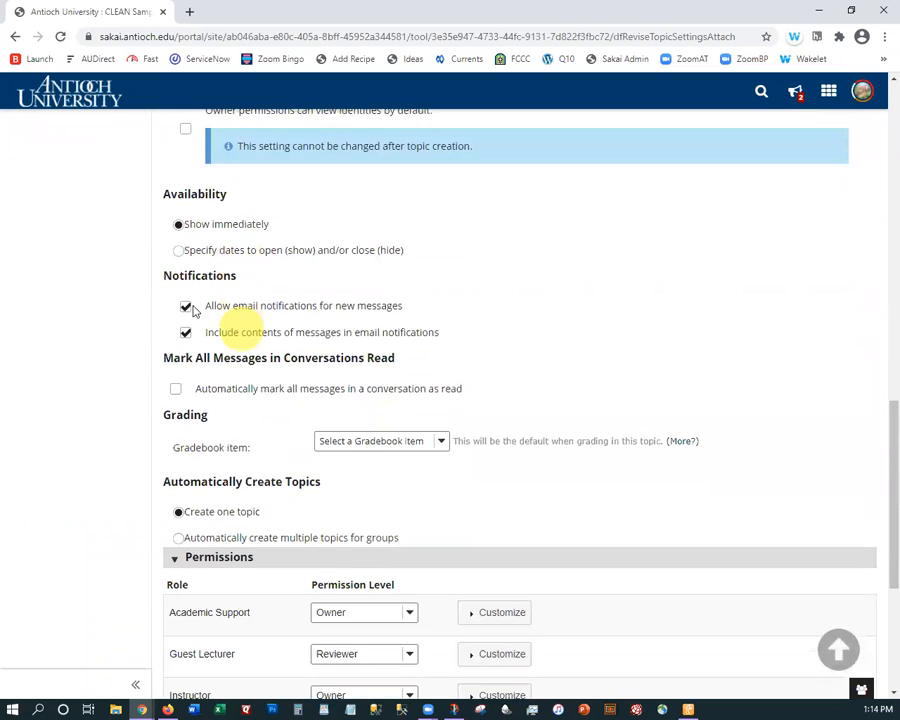
click(179, 390)
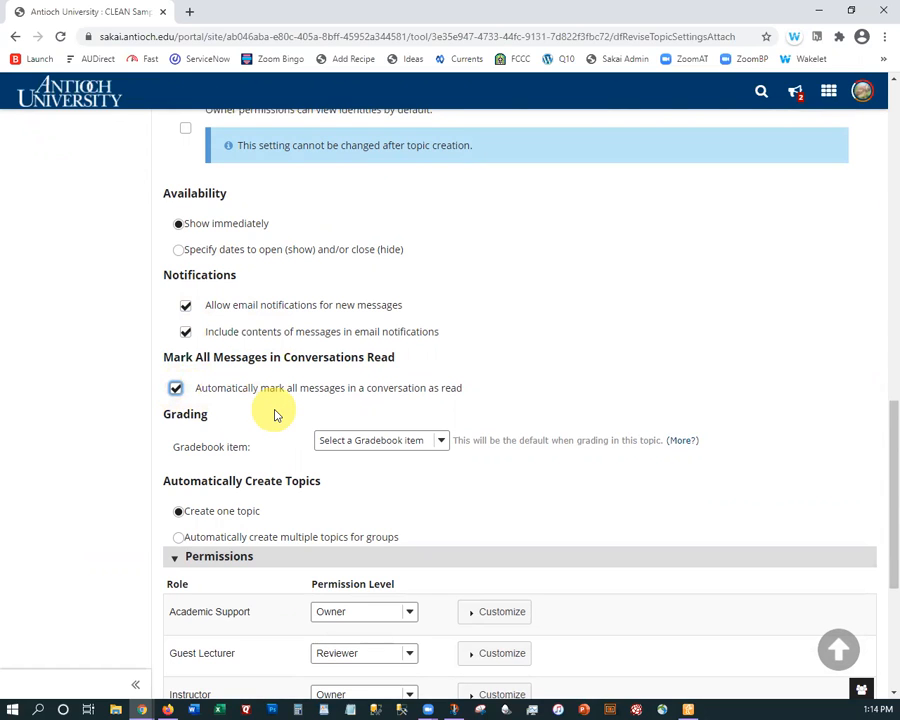
Step: Have the topic automatically created for each of Group A, Group B and Group C, and save it
scroll(276, 415, down, 5)
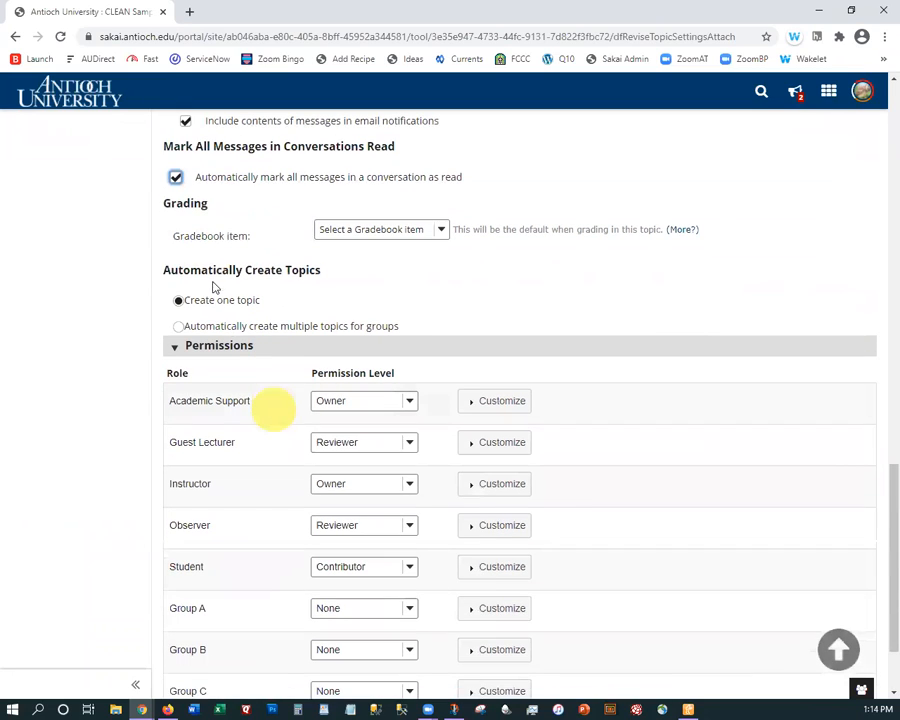
drag(160, 271, 328, 274)
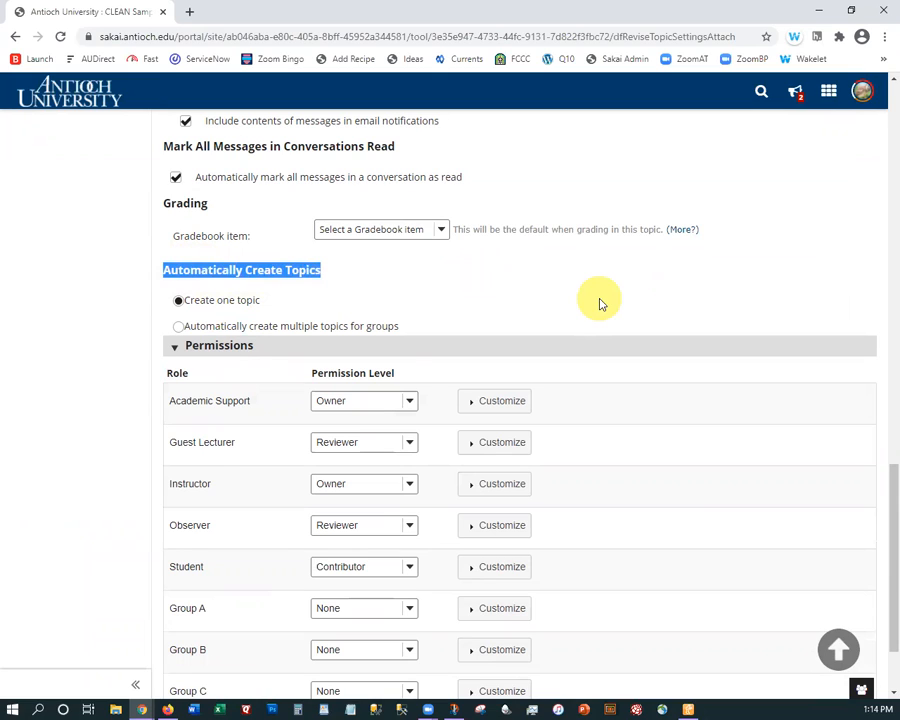
click(186, 332)
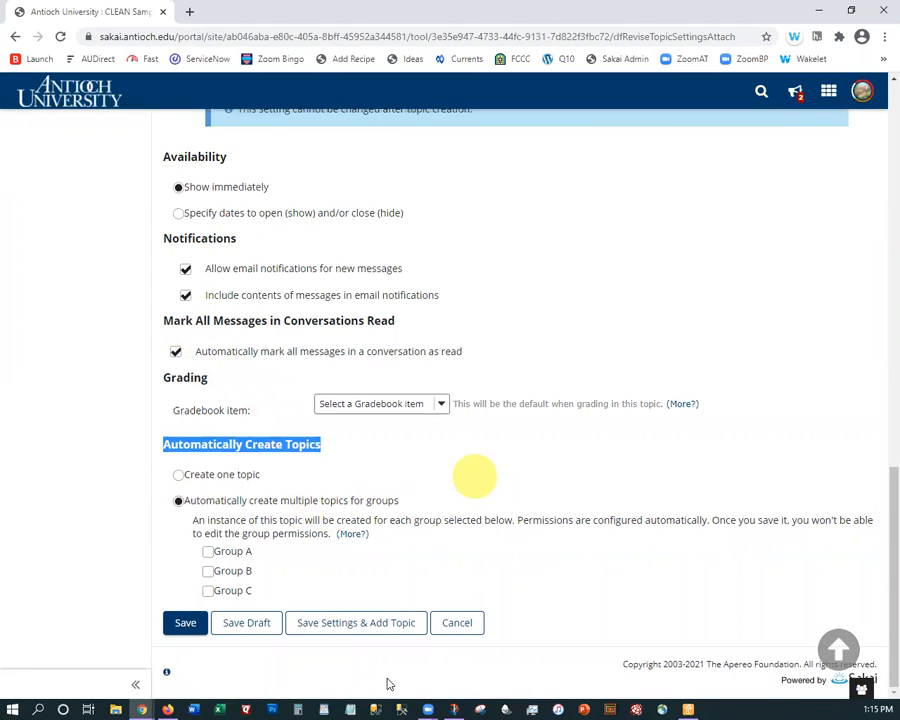
click(207, 552)
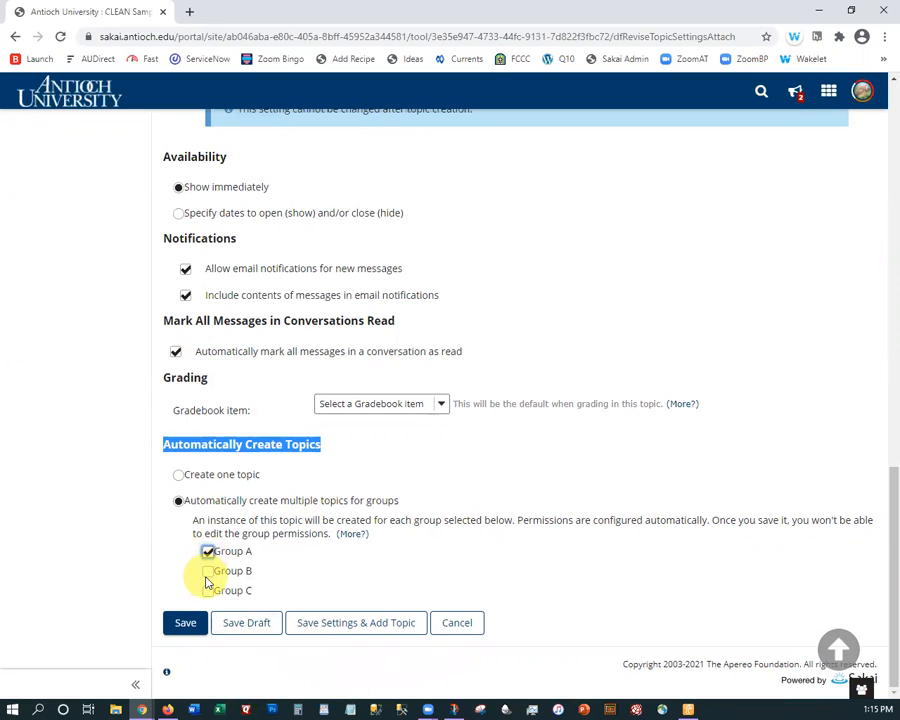
click(207, 571)
click(206, 592)
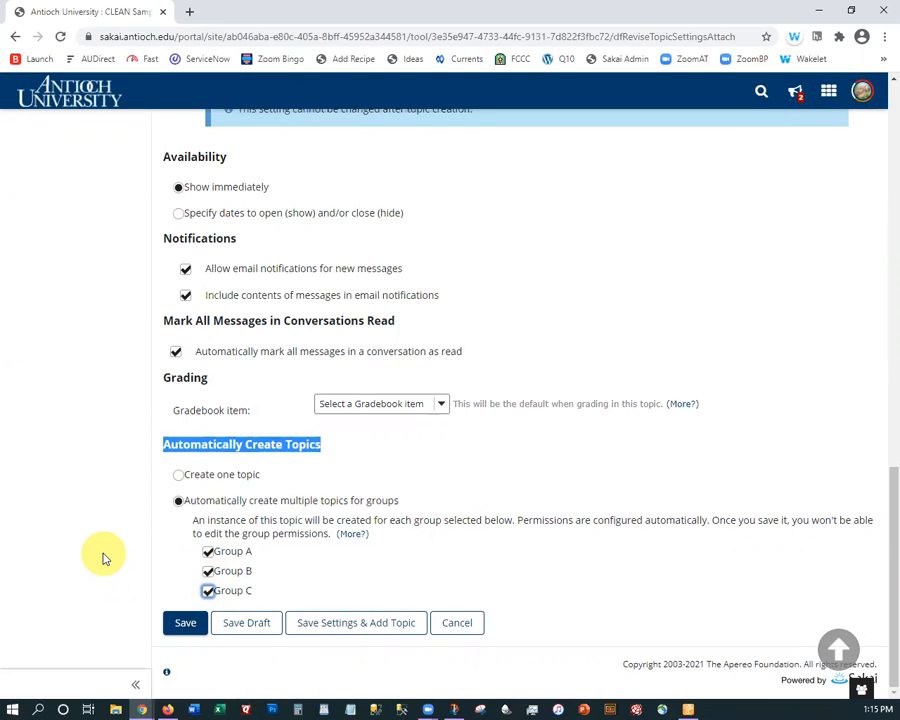
click(178, 622)
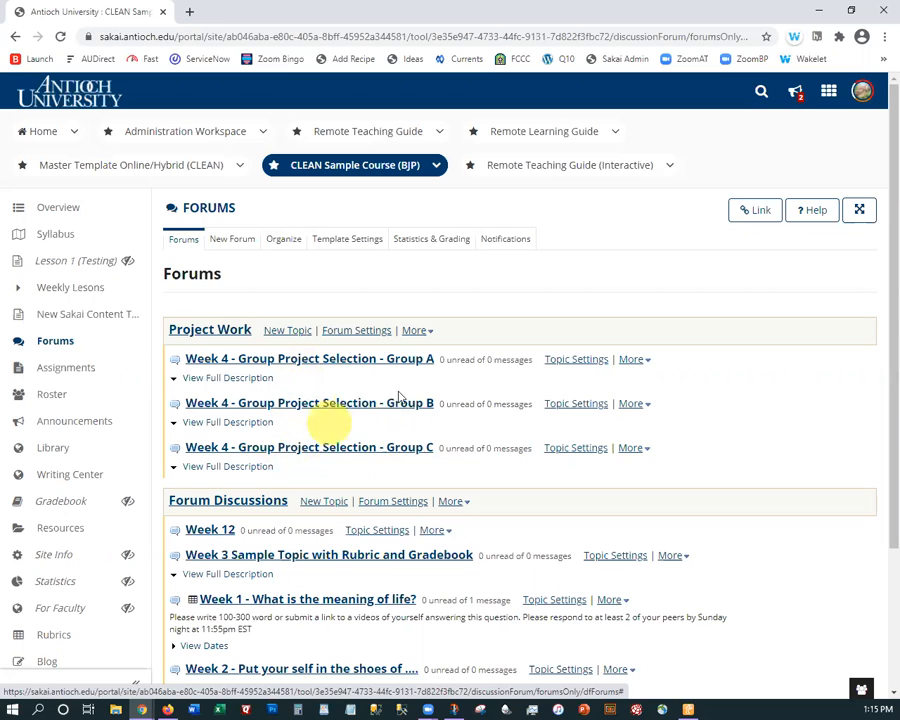
Step: Examine the role and group permission levels in the settings of the Week 4 topic for Group A
click(556, 362)
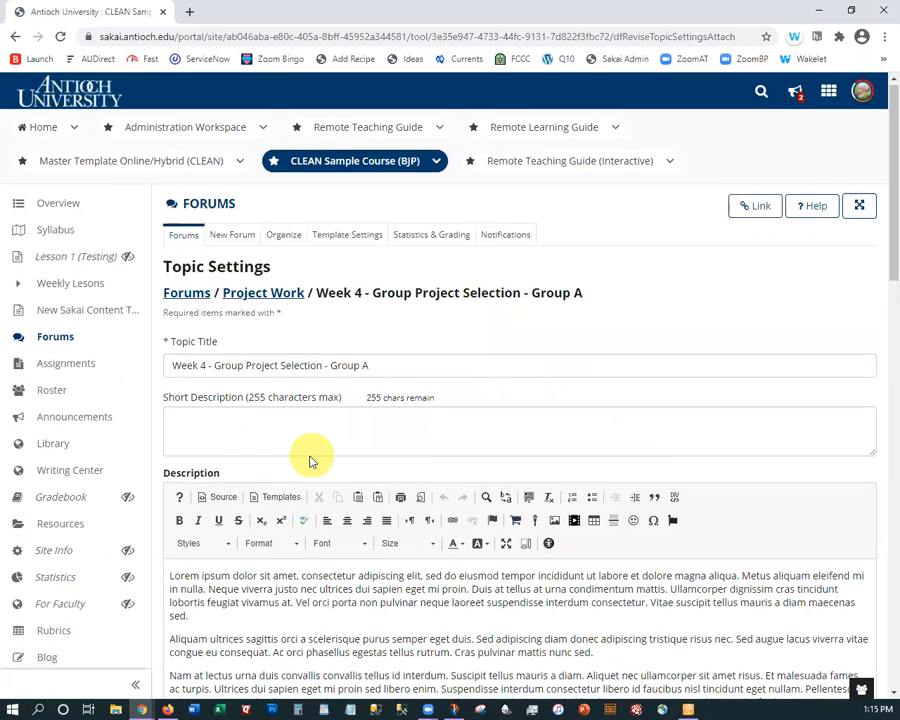
scroll(310, 460, down, 15)
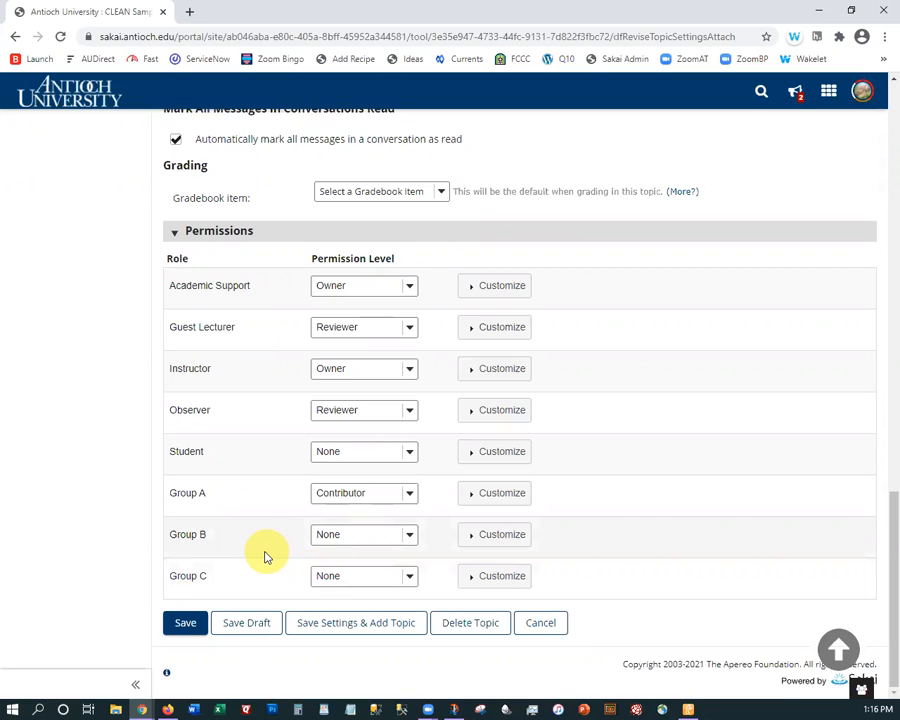
Step: Save the open topic settings, then enter the group members' first names as the Group A topic's short description and save it
click(185, 625)
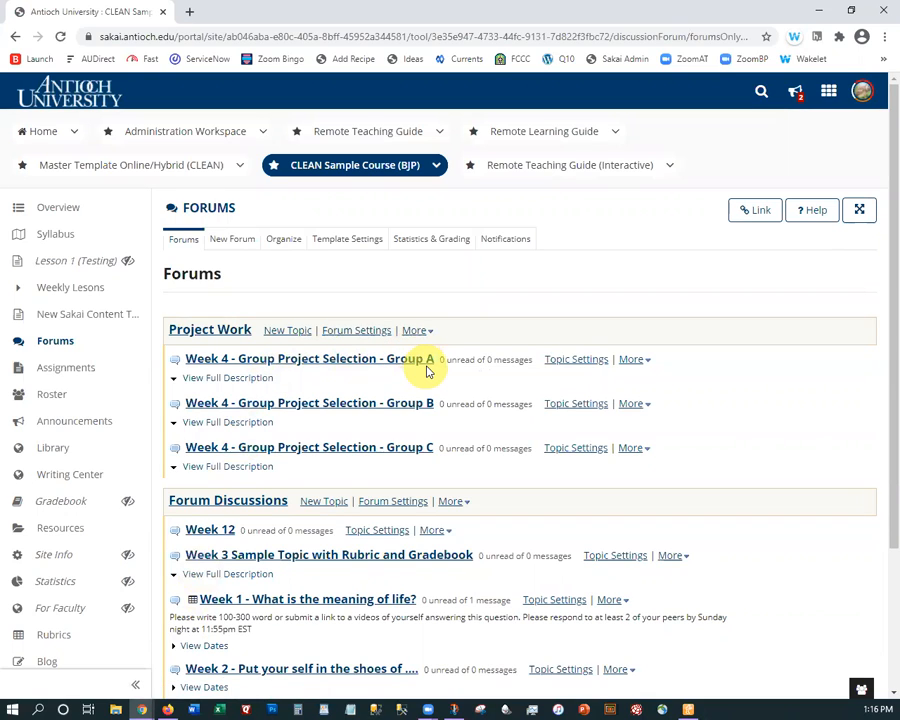
click(578, 362)
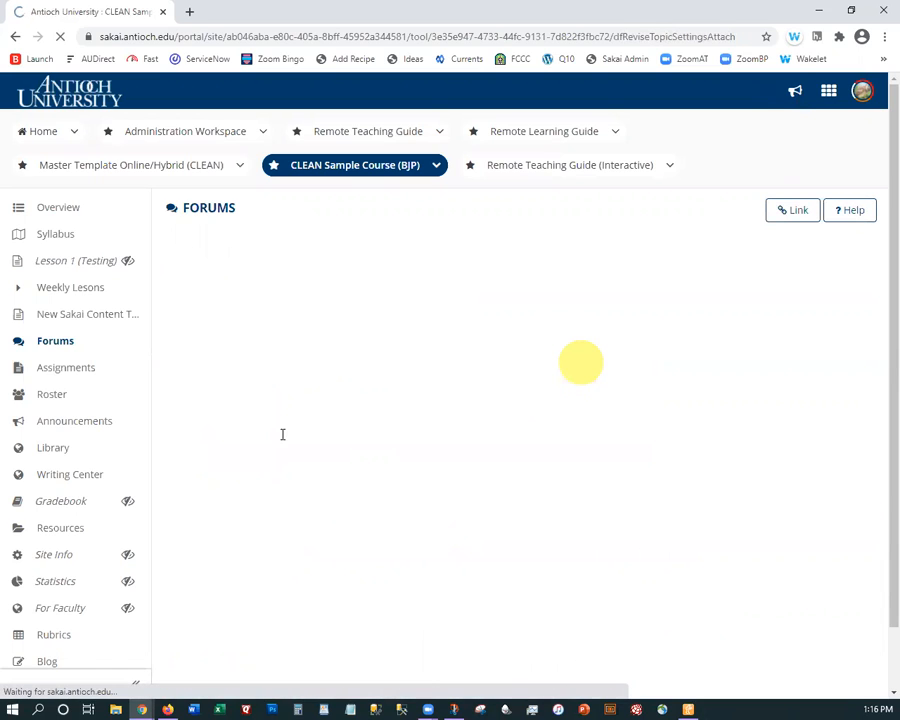
click(204, 428)
text(Ba)
key(BackSpace)
text(onnie)
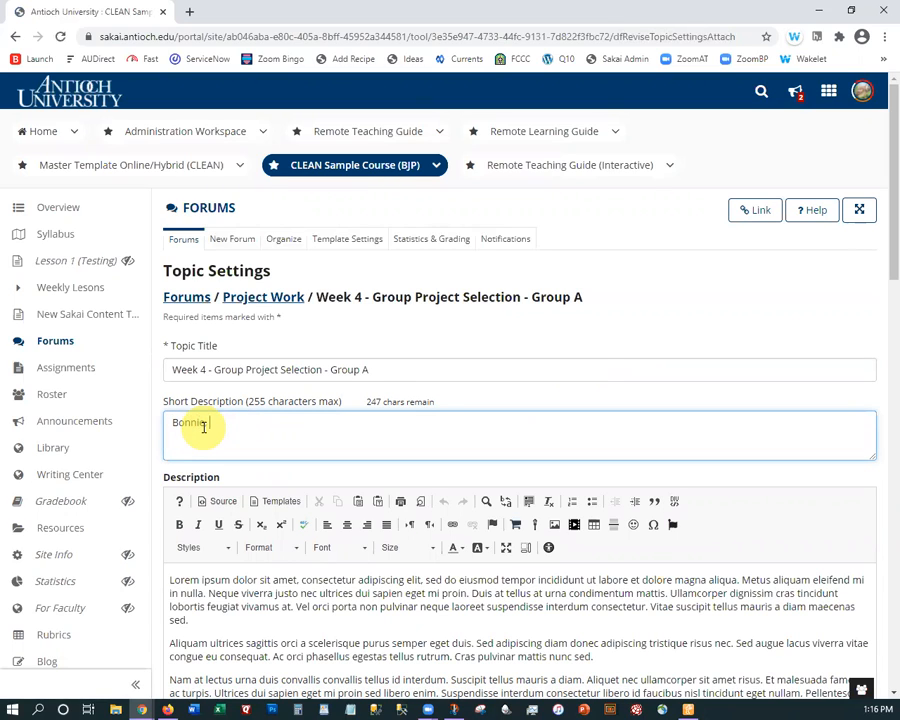
text(, Kat & Amy)
scroll(200, 454, down, 3)
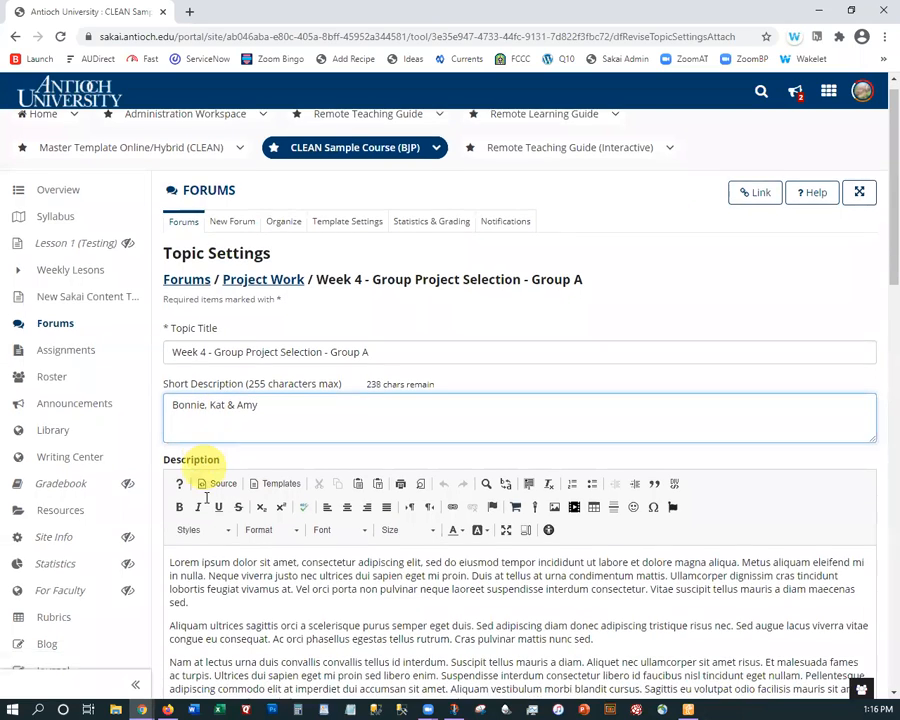
scroll(200, 540, down, 12)
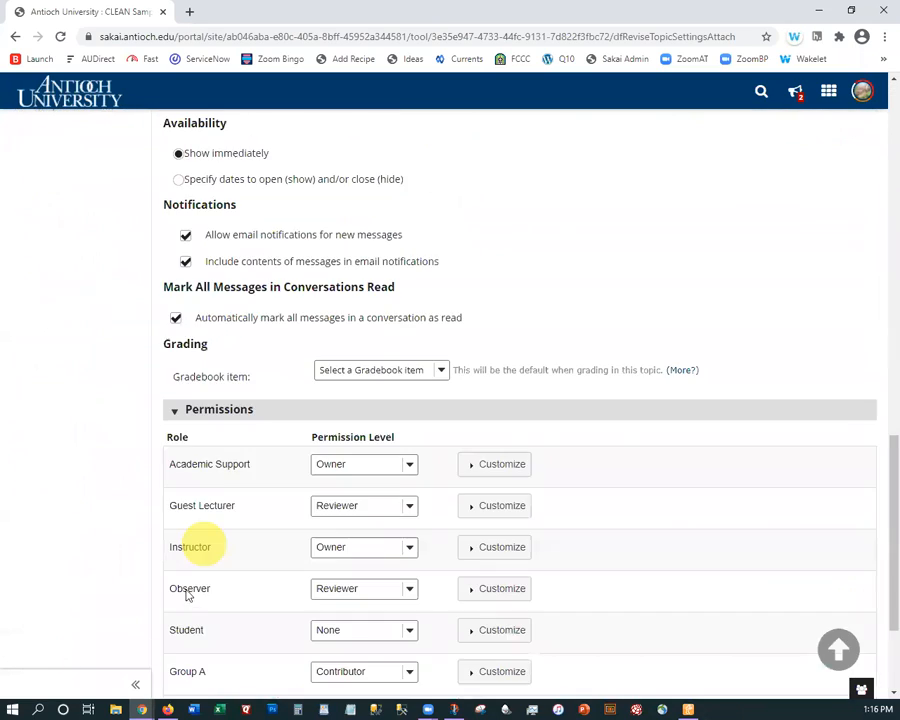
click(180, 622)
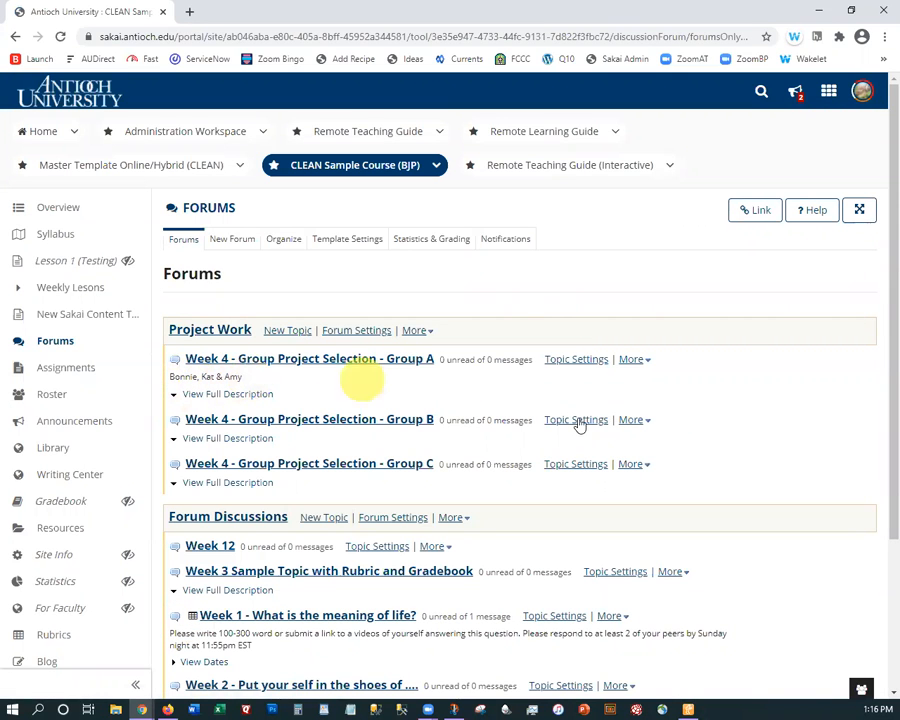
Step: Enter "Topic: Maslow's Hierarchy of Needs" as the Group B topic's short description, correcting the spelling of Hierarchy
click(580, 425)
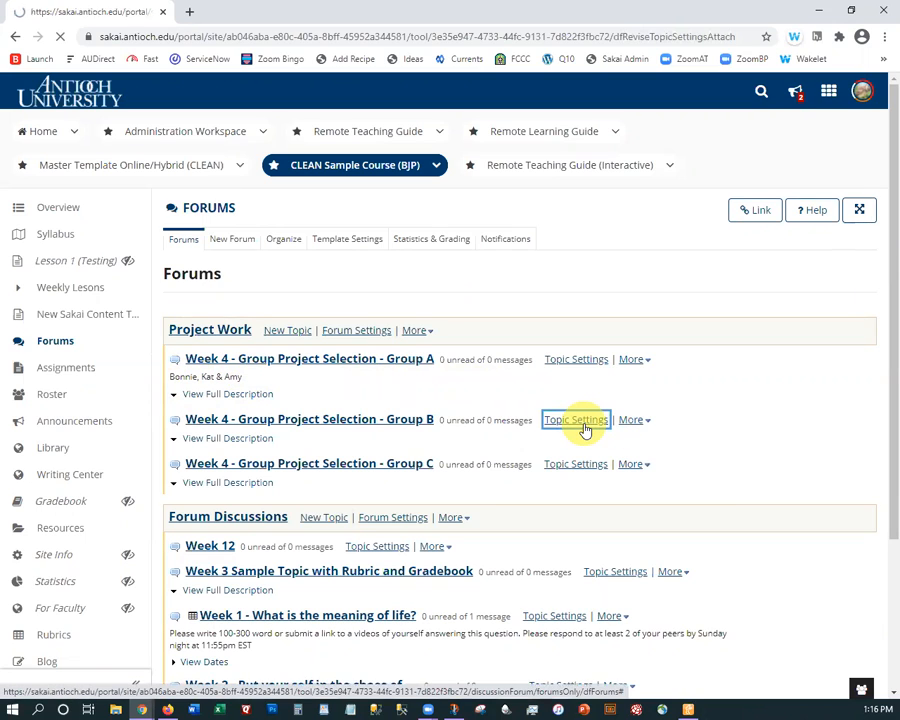
click(189, 421)
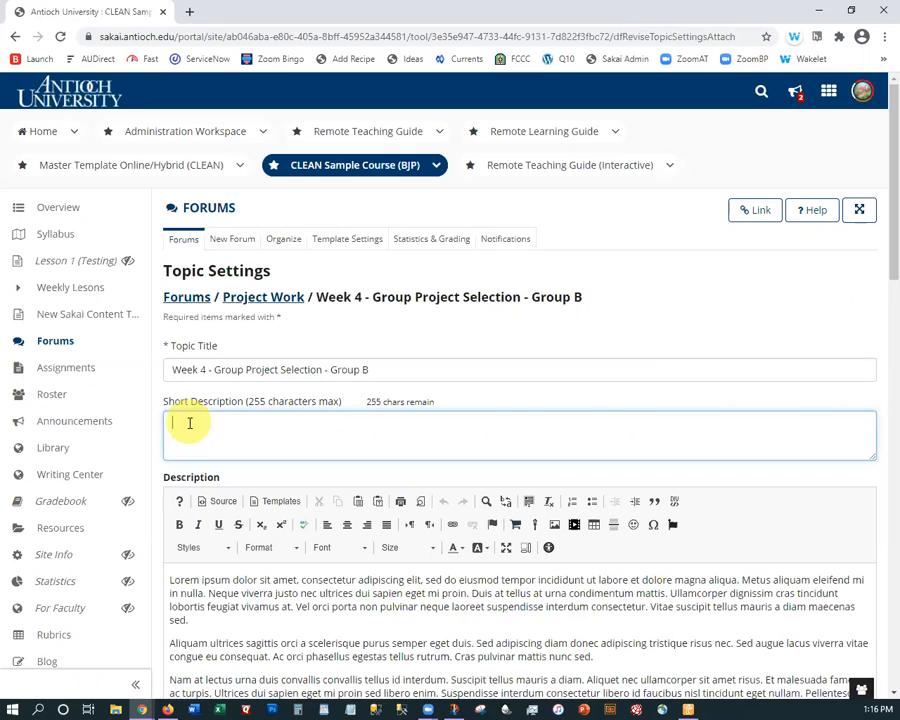
text(opic: Maslow's Heirarchy)
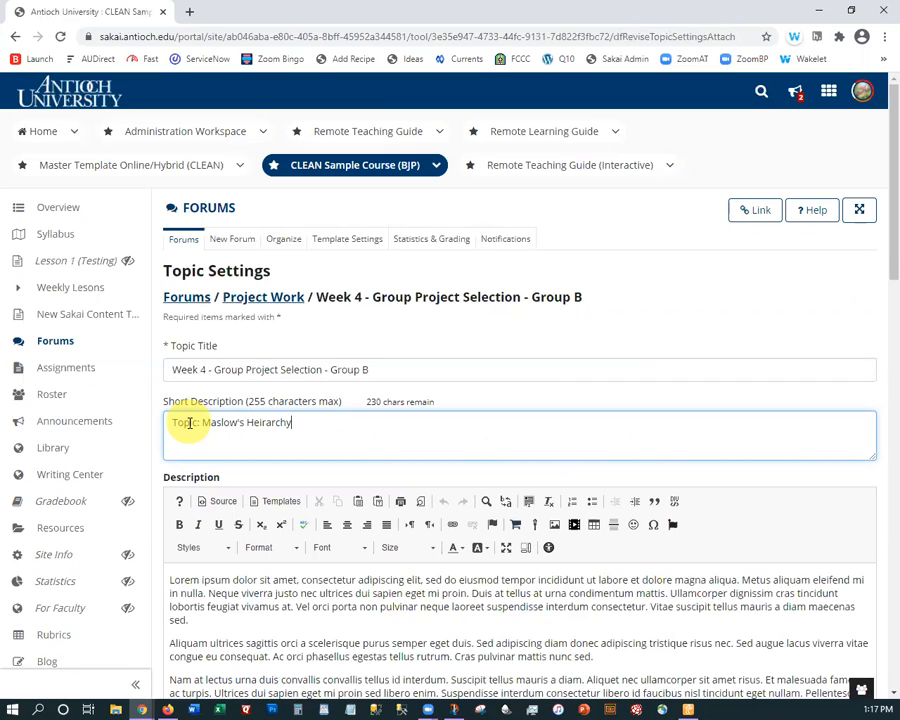
text( of Needs)
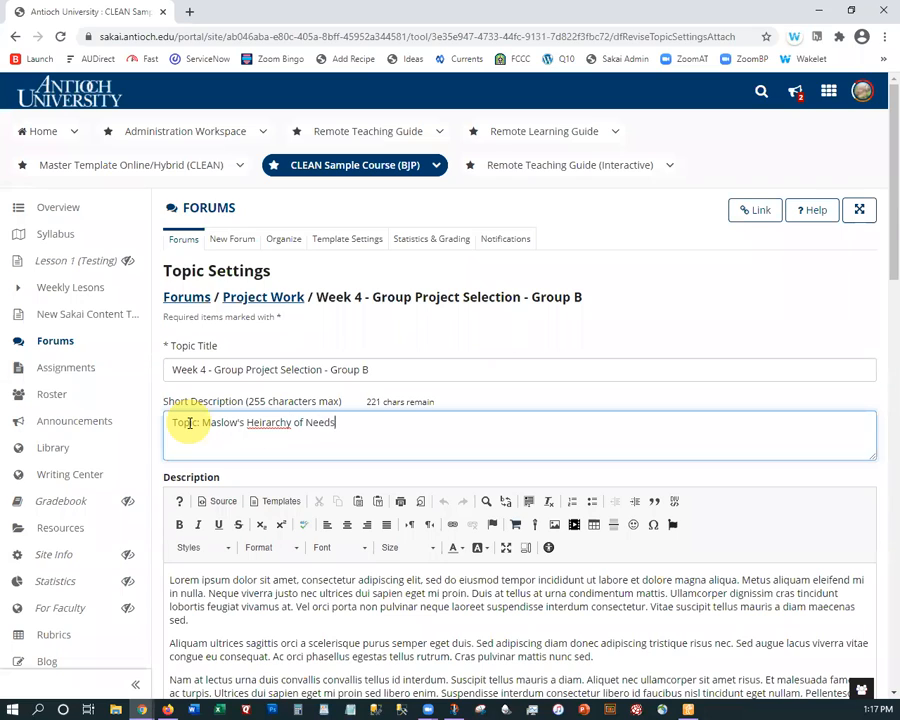
right_click(268, 428)
click(300, 432)
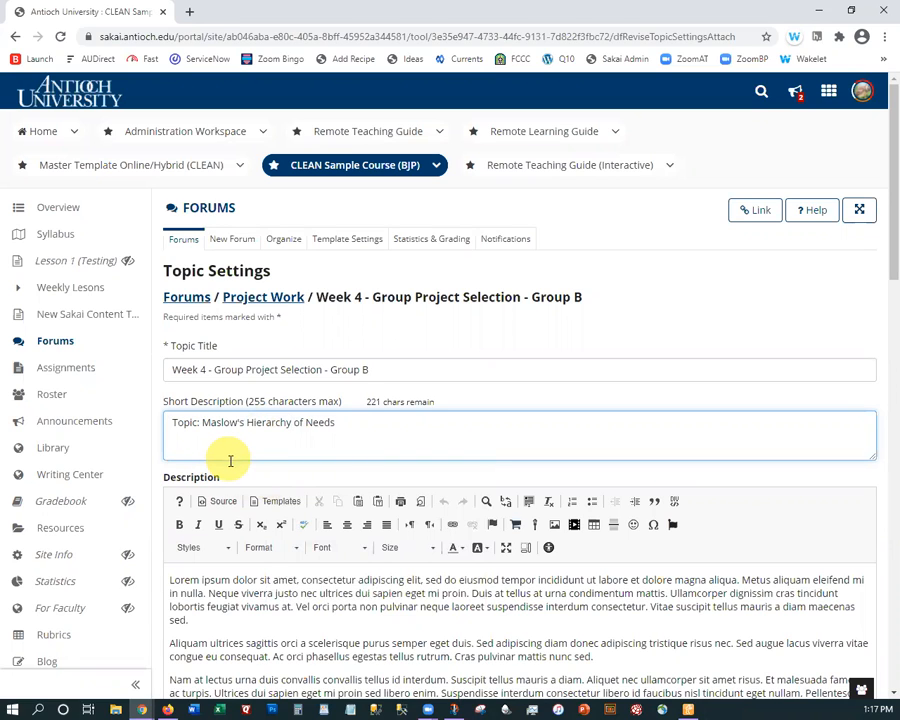
Step: Append the group members' first names in parentheses to the Group B topic's short description and save the topic
scroll(230, 460, down, 3)
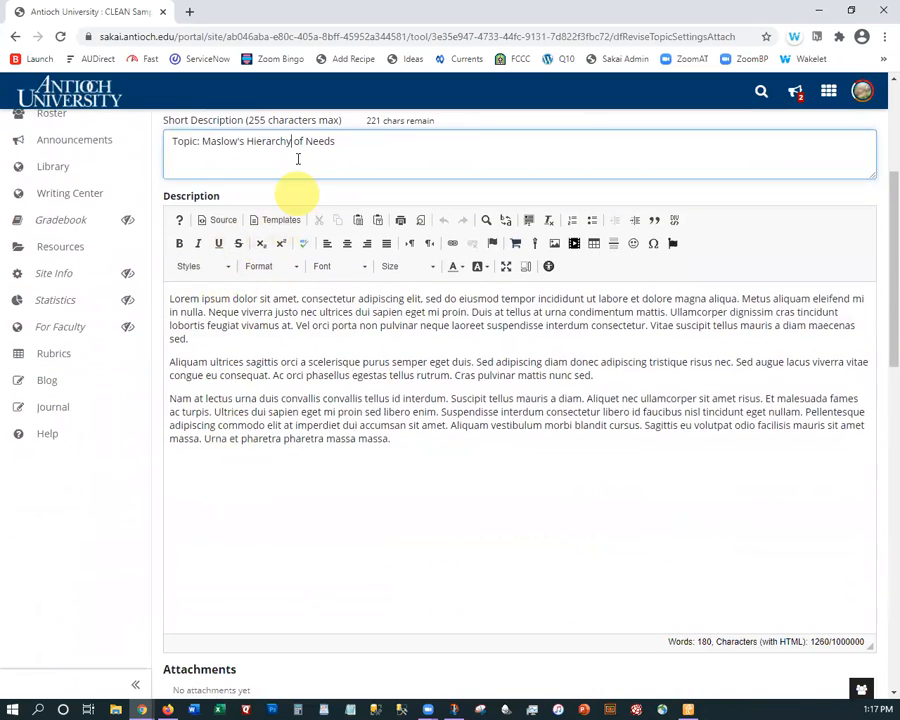
click(344, 141)
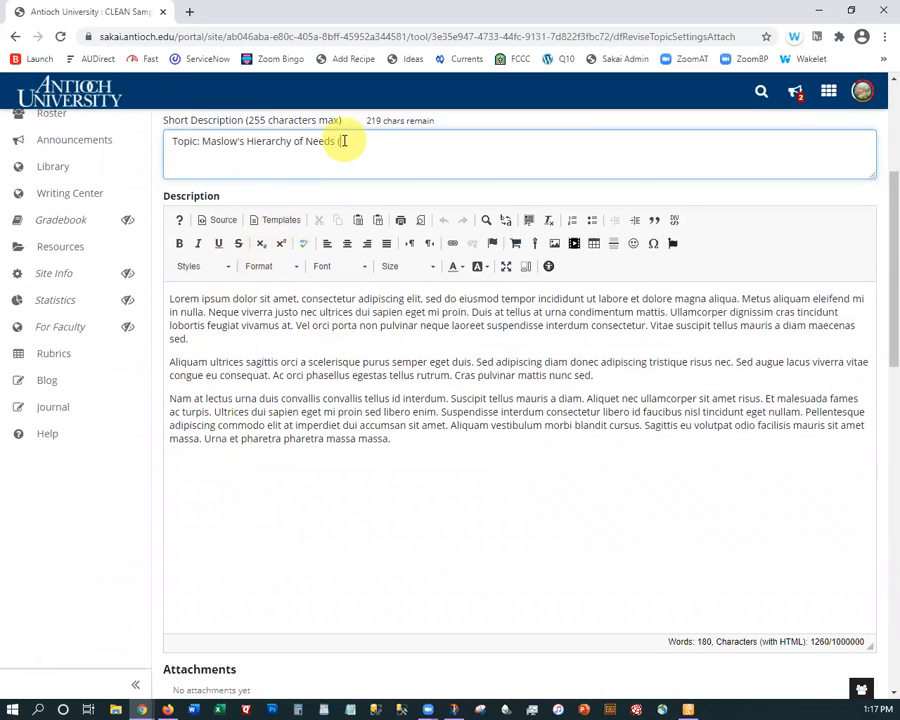
text((Kate, Kevin & Andy))
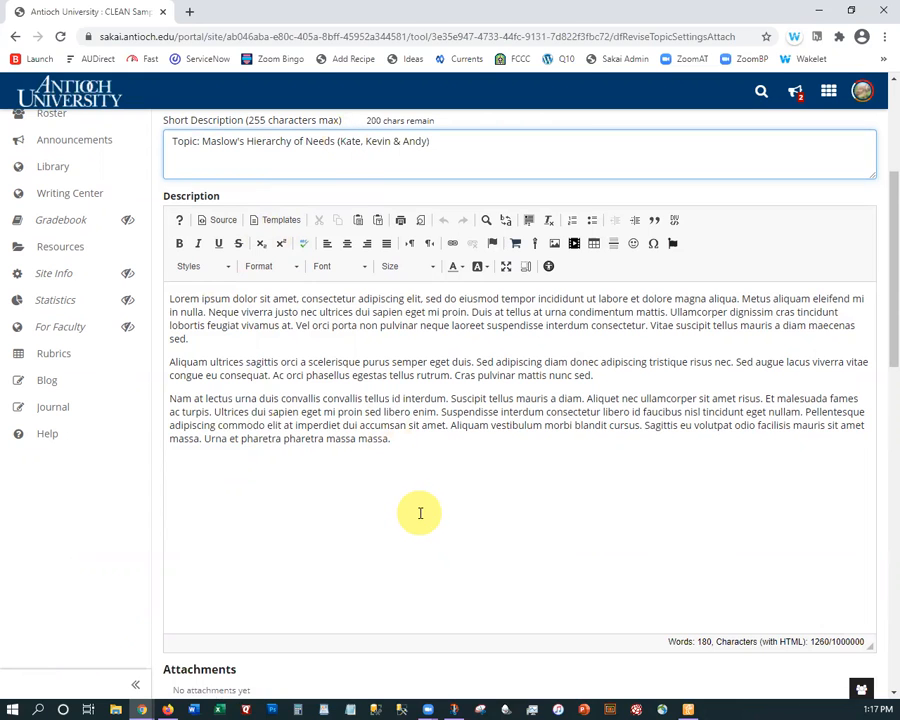
scroll(388, 542, down, 2)
scroll(365, 565, down, 7)
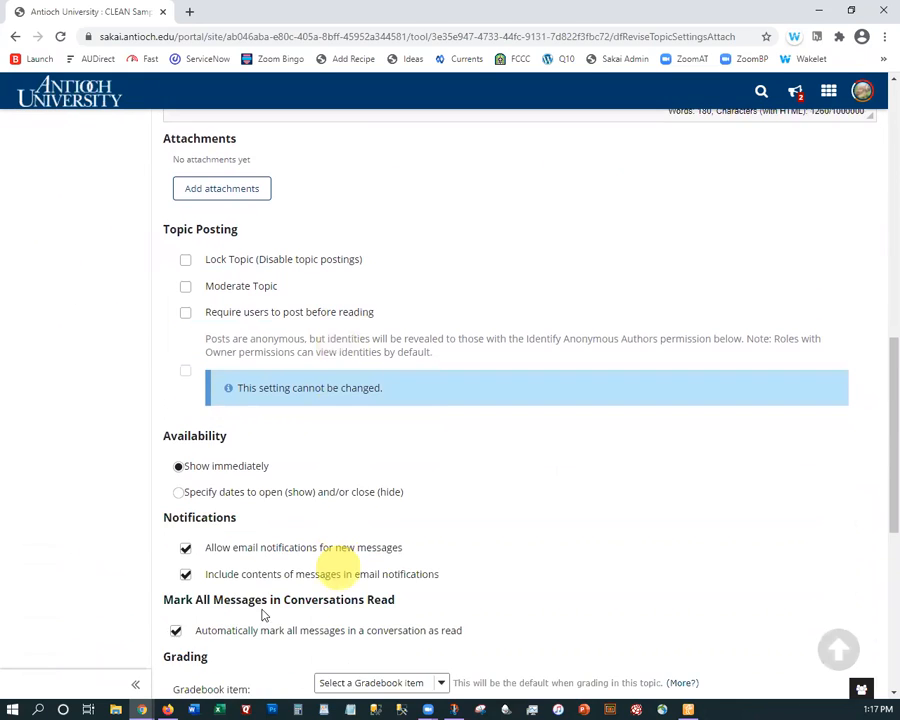
scroll(190, 628, down, 7)
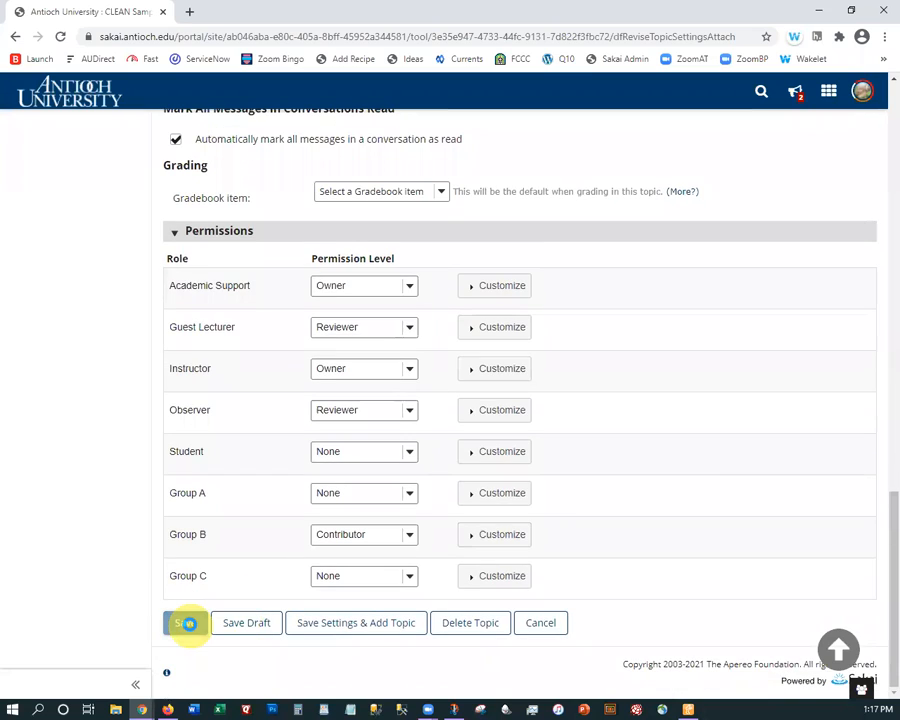
click(186, 622)
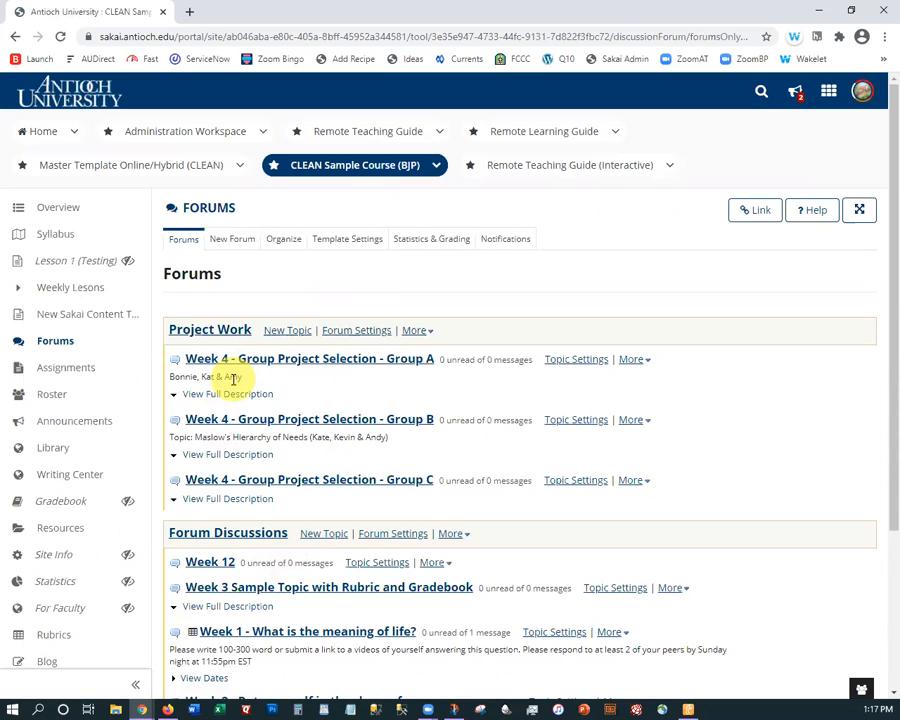
Step: On the Module 4: April 1-14 lesson page, link the Week 4 Group A topic above the INSTRUCTOR forum item in Required Activities
click(62, 288)
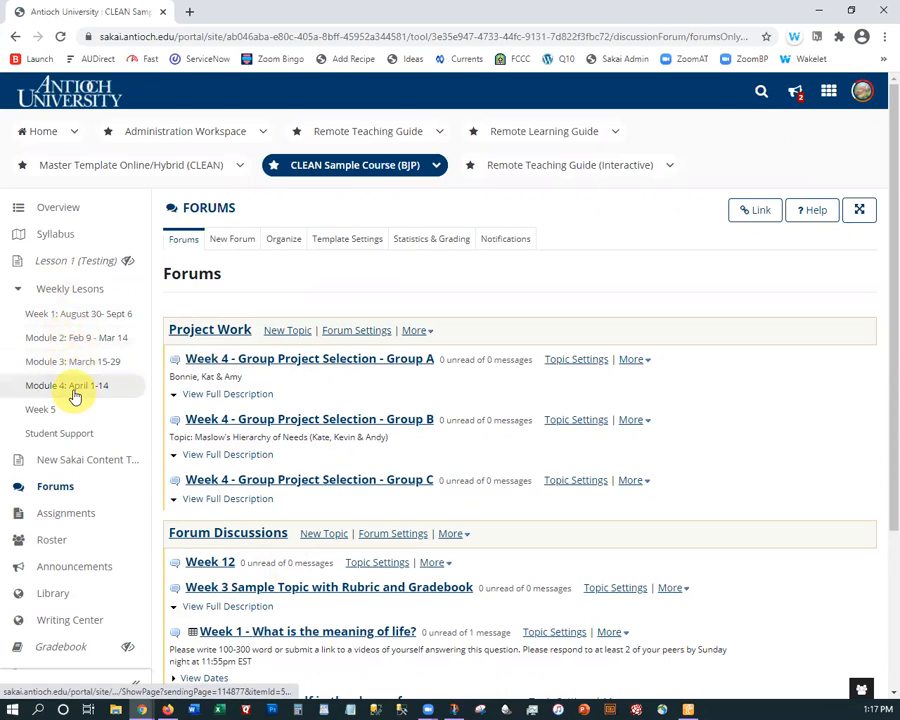
click(78, 388)
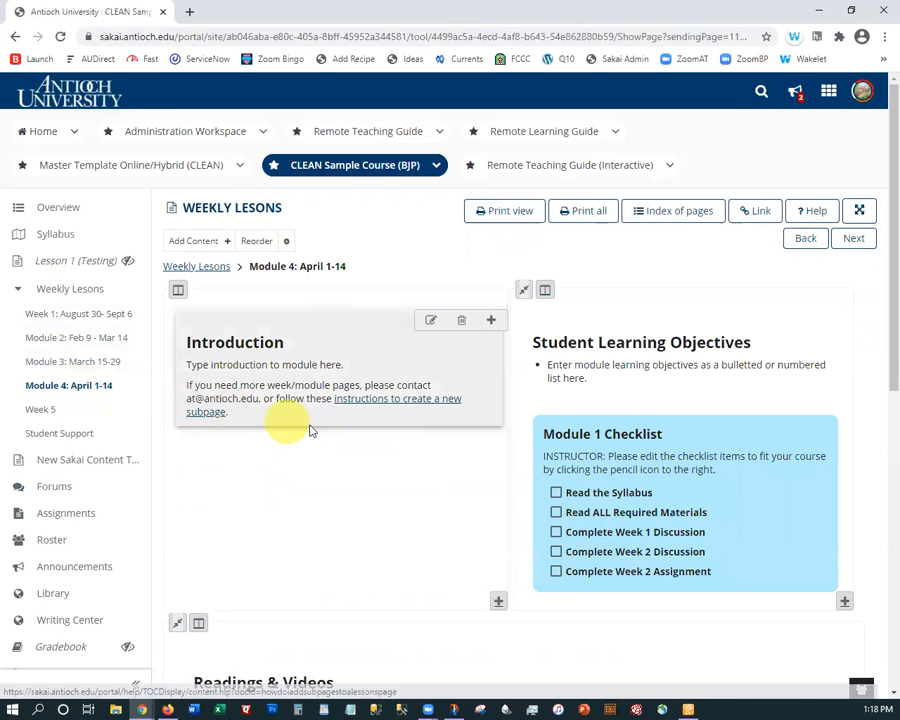
scroll(310, 430, down, 5)
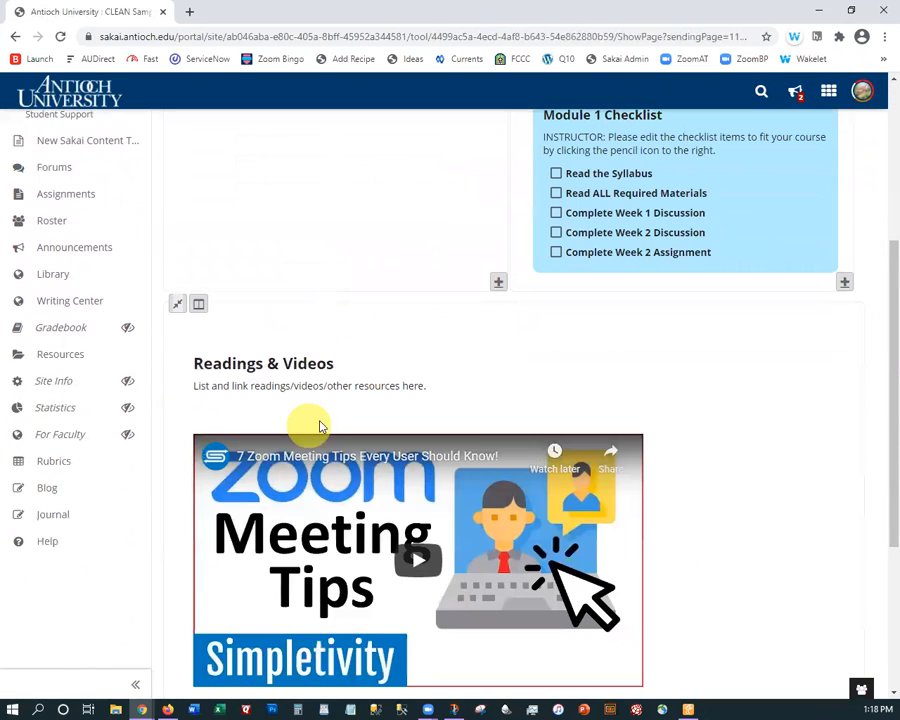
scroll(320, 427, down, 5)
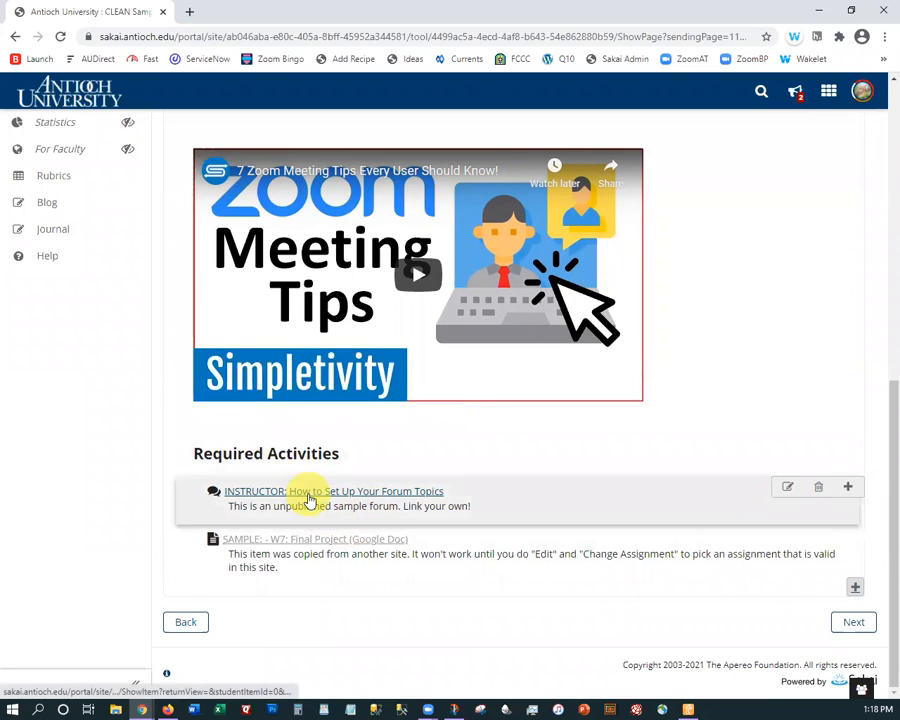
click(846, 487)
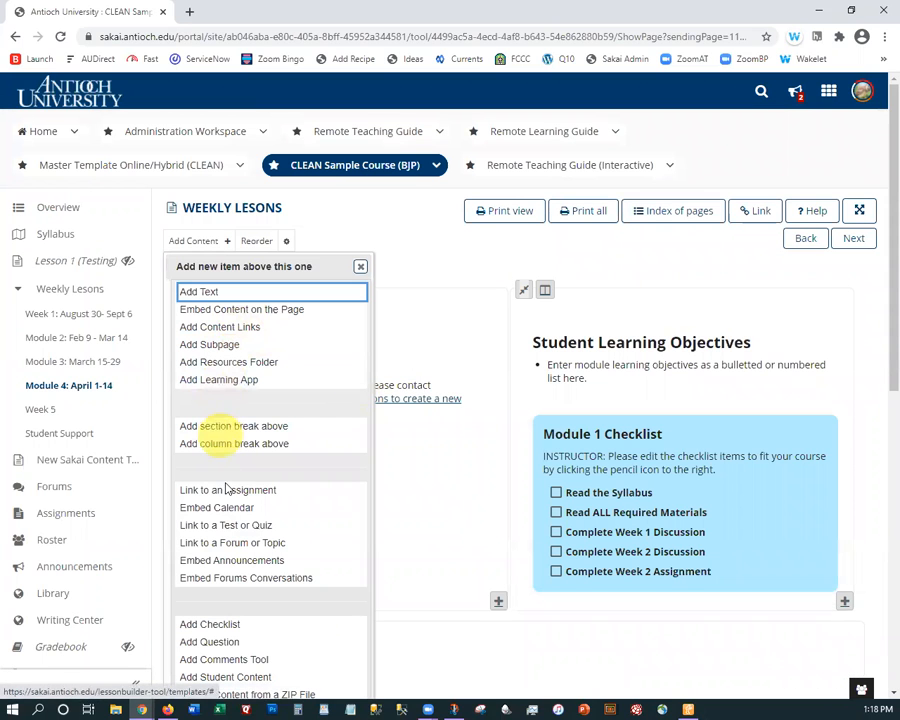
click(229, 549)
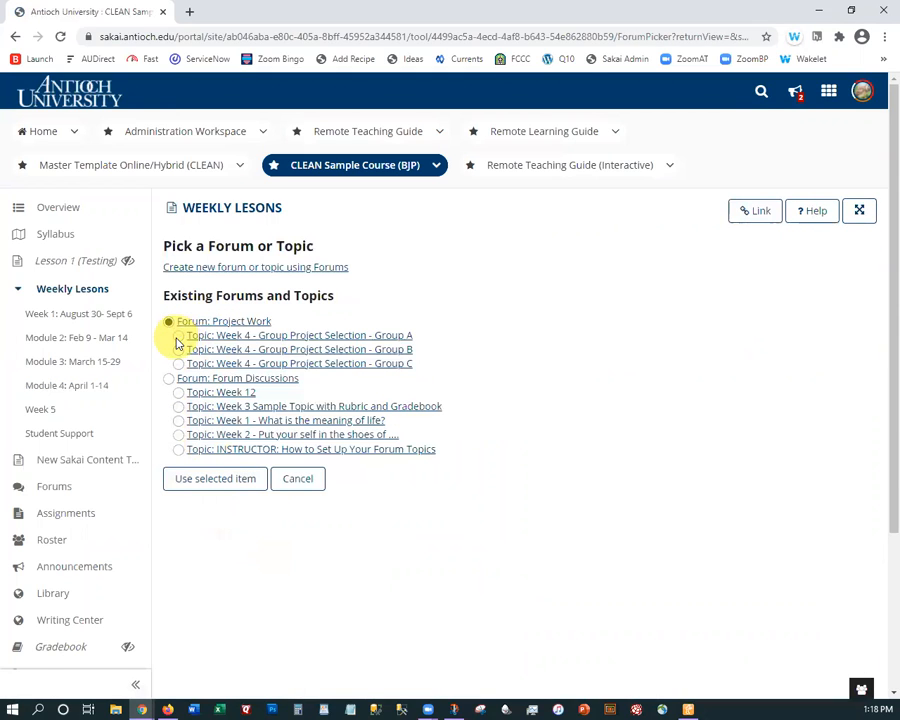
click(178, 336)
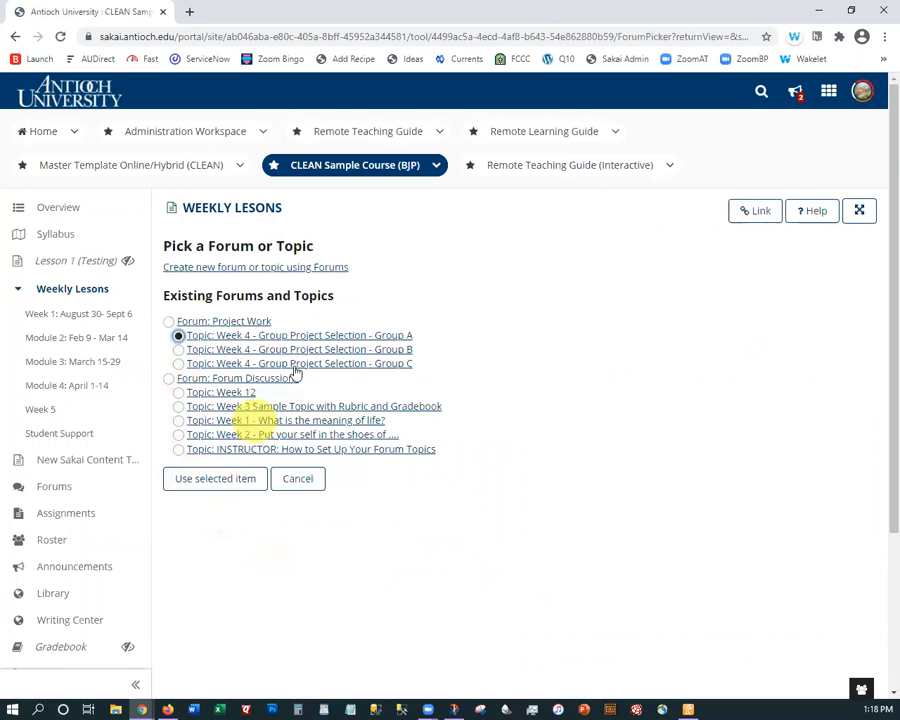
click(221, 481)
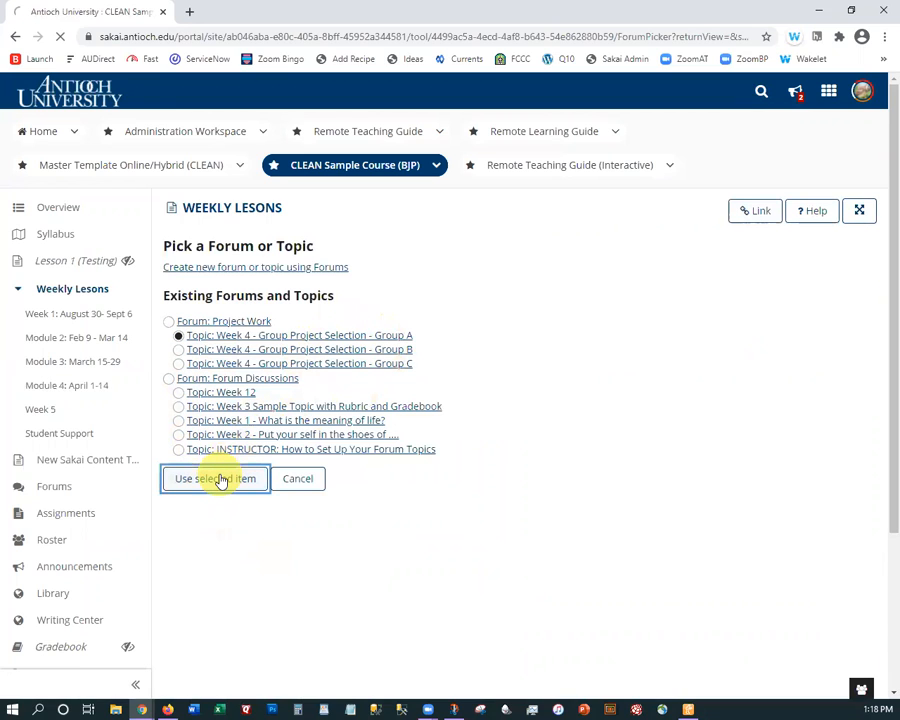
Step: Link the Week 4 - Group Project Selection - Group B topic above the INSTRUCTOR forum item in Required Activities
scroll(290, 485, down, 2)
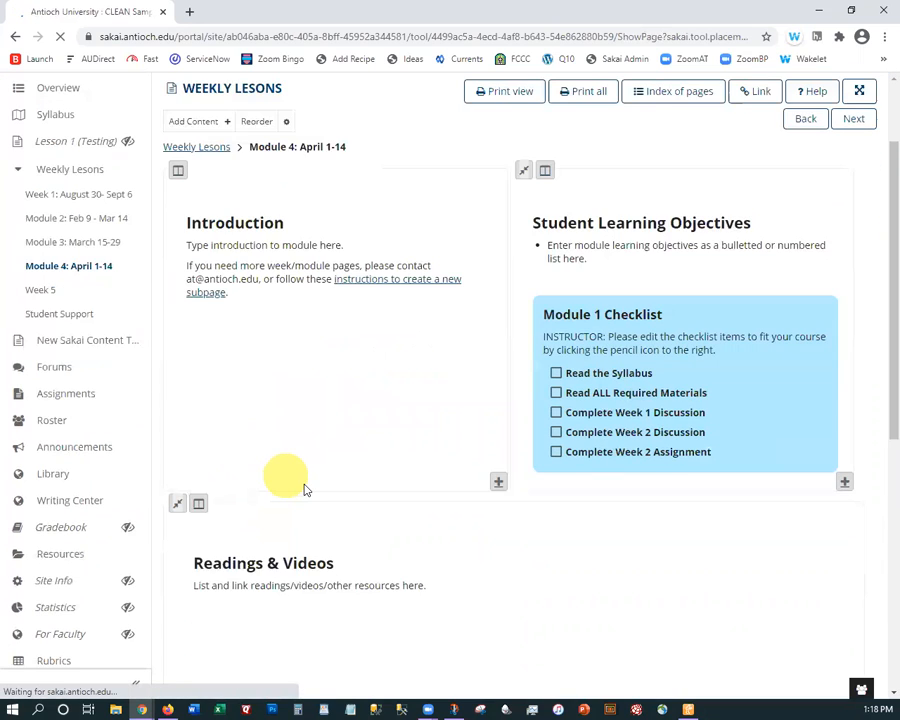
scroll(305, 490, down, 10)
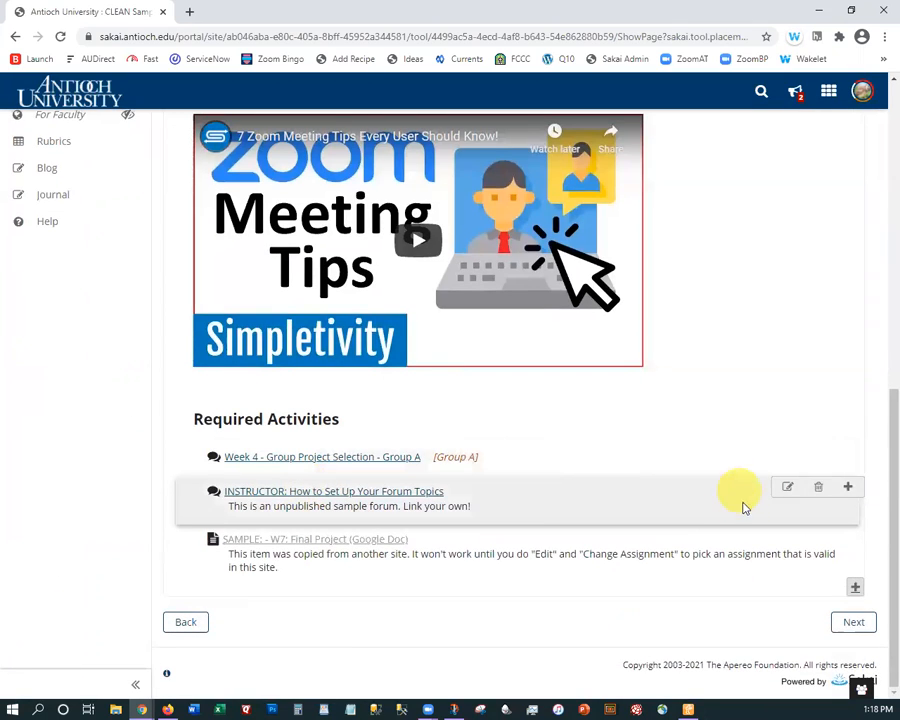
click(847, 487)
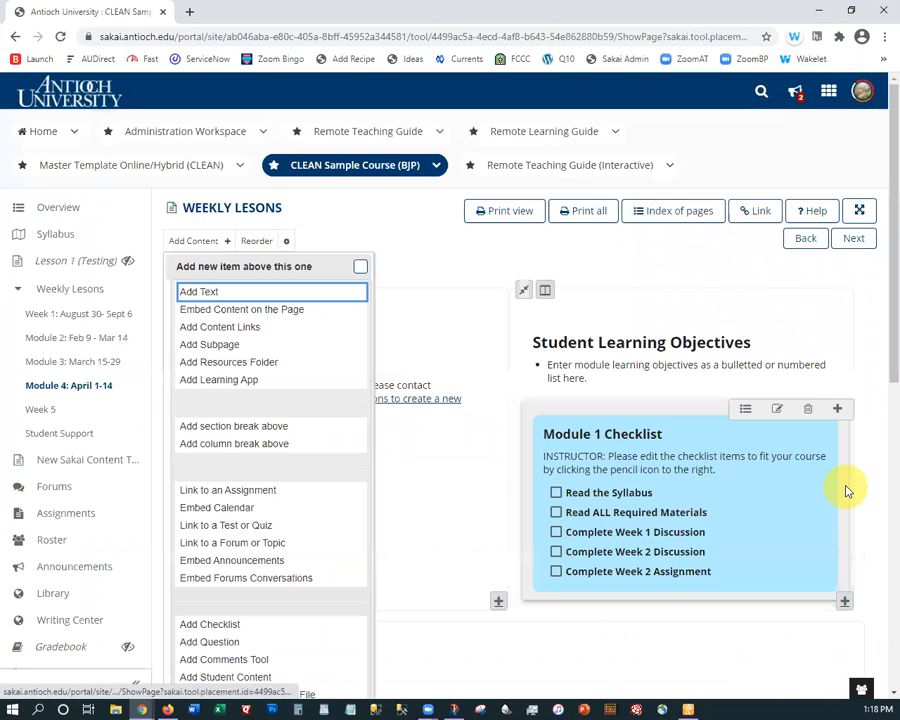
click(252, 545)
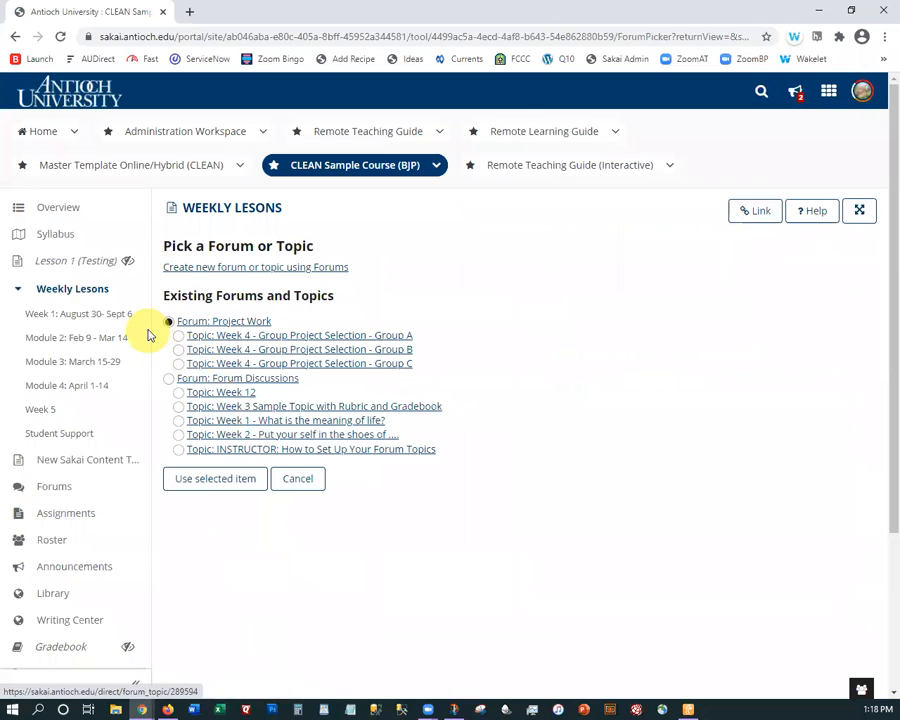
click(183, 350)
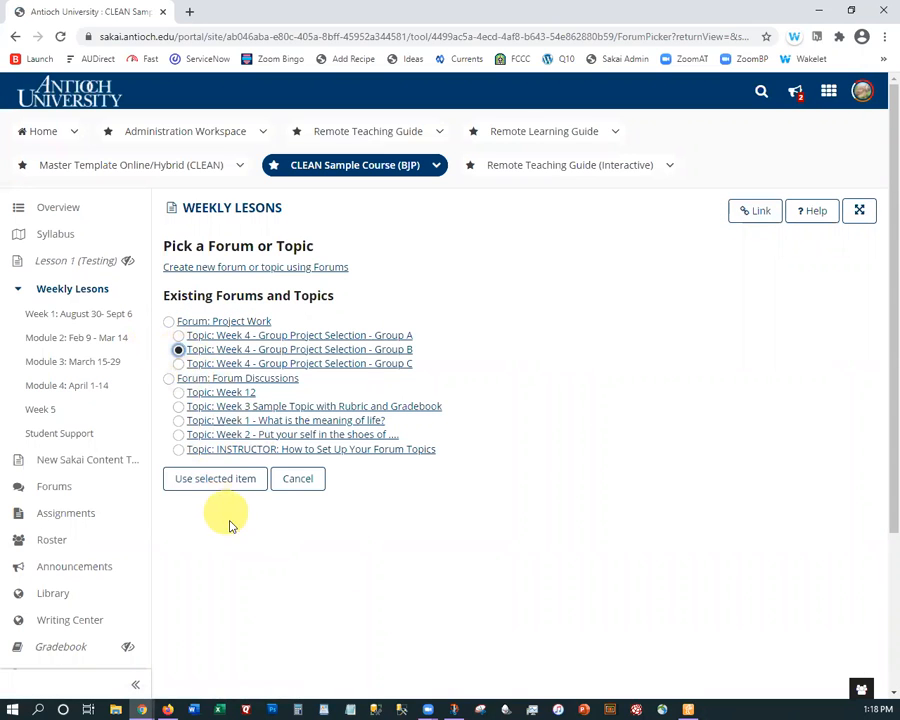
click(219, 482)
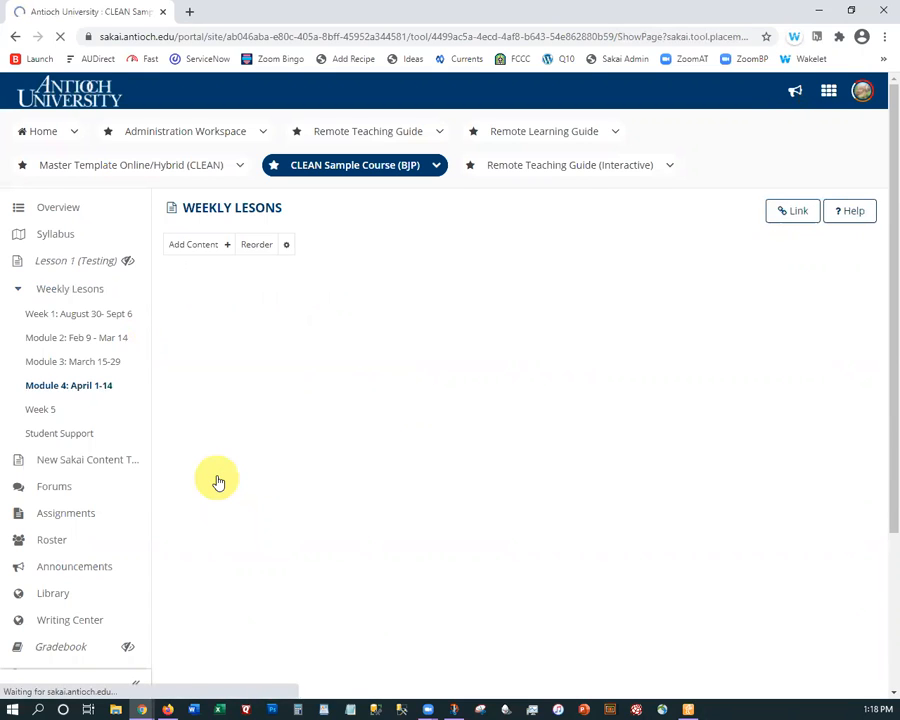
Step: Link the Week 4 - Group Project Selection - Group C topic above the SAMPLE W7 Final Project item in Required Activities
scroll(310, 515, down, 2)
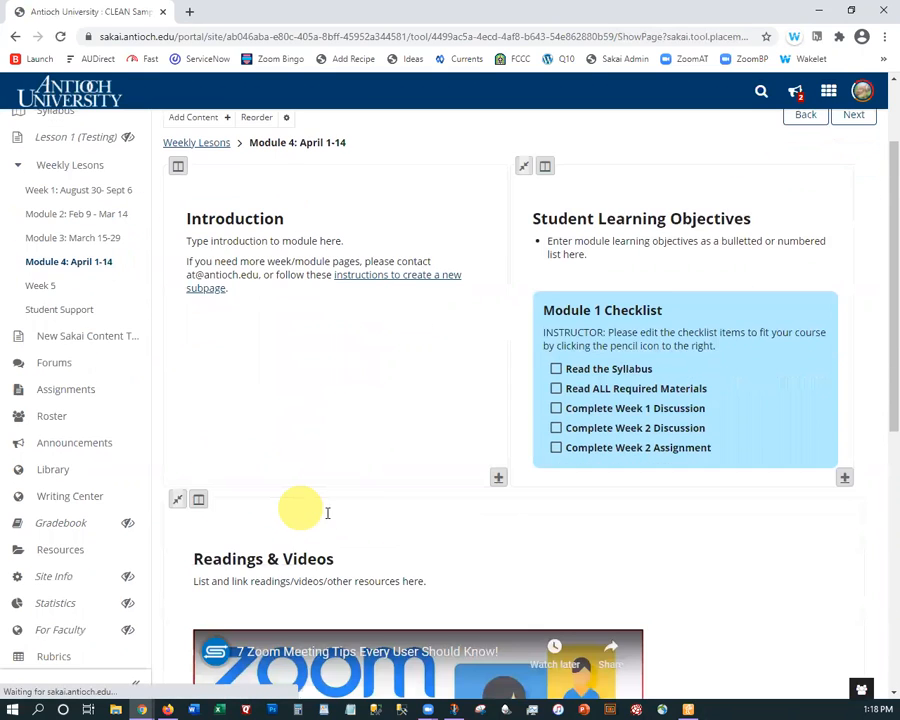
scroll(330, 512, down, 8)
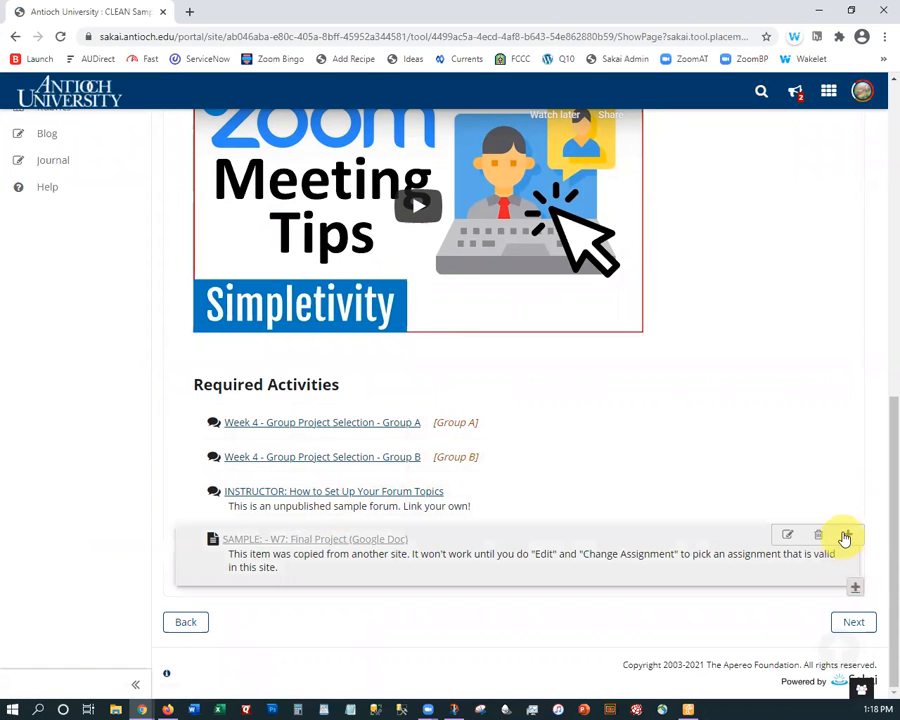
click(846, 533)
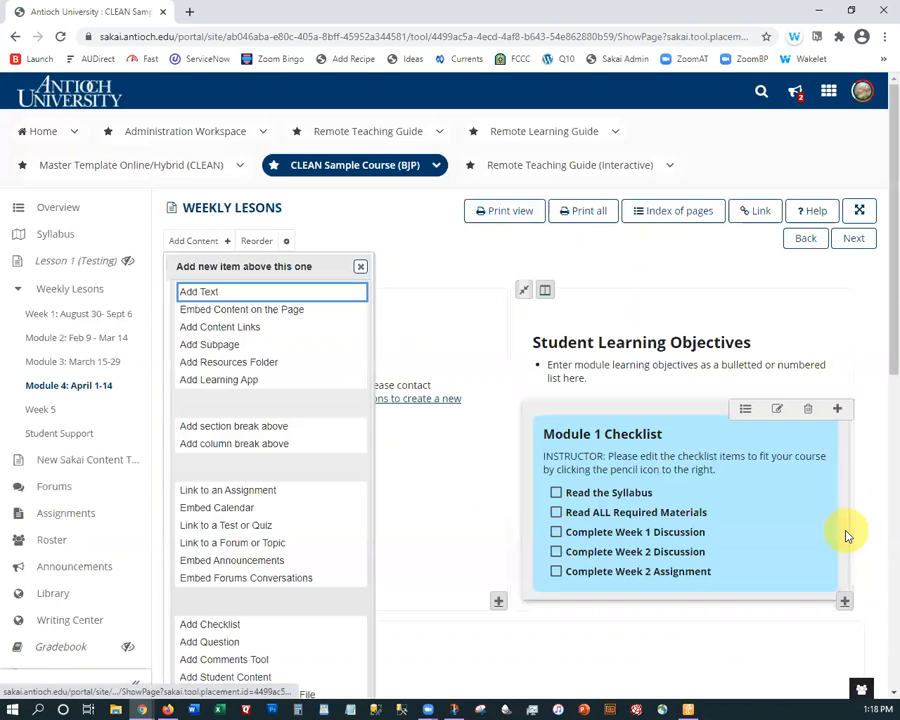
scroll(227, 371, down, 3)
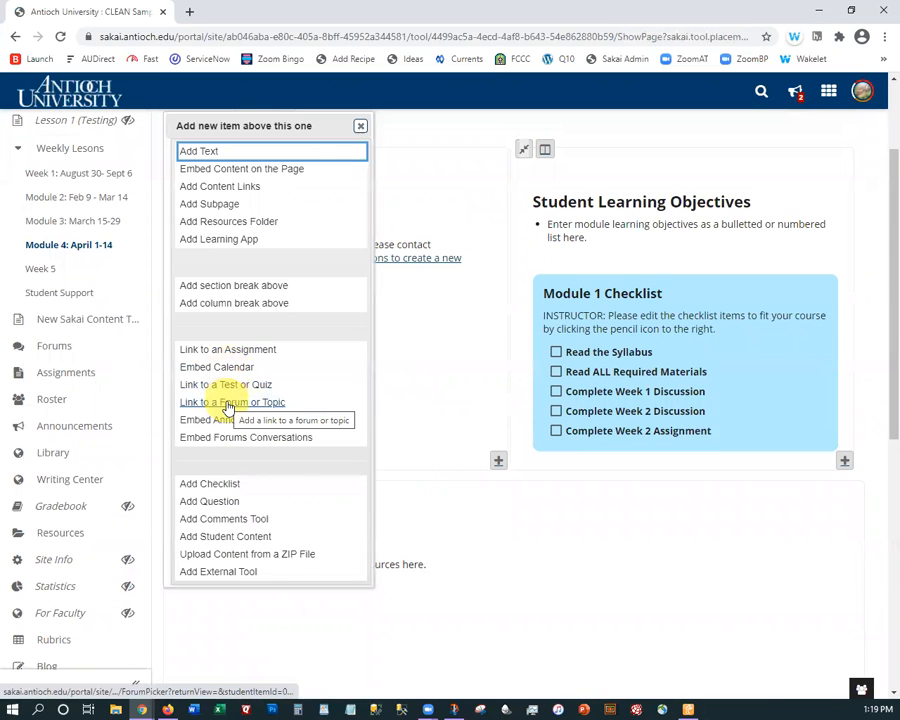
click(229, 404)
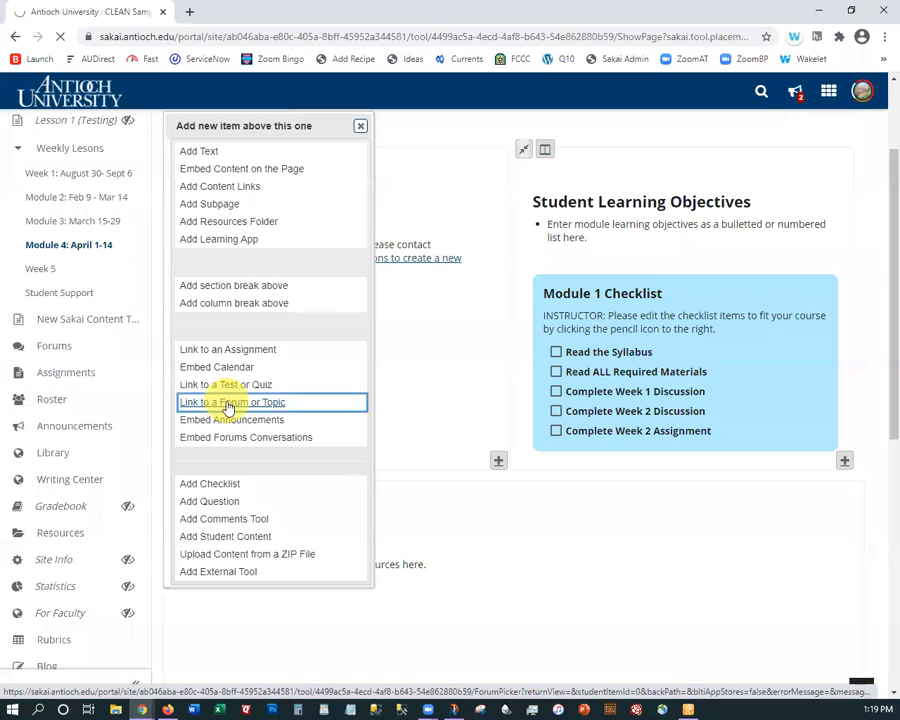
click(178, 363)
click(195, 485)
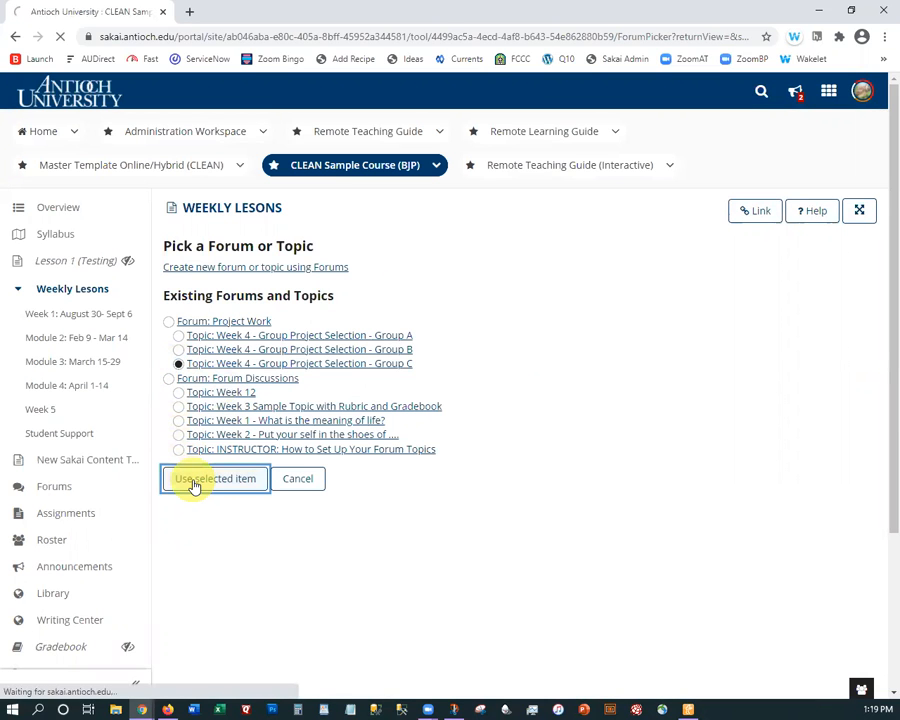
scroll(311, 497, down, 3)
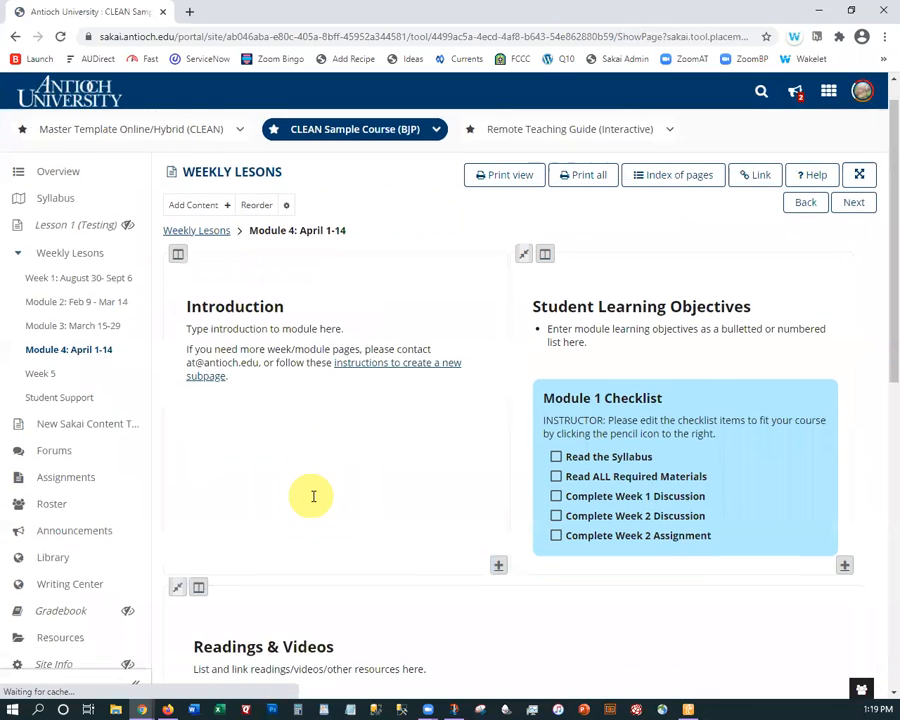
scroll(332, 505, down, 3)
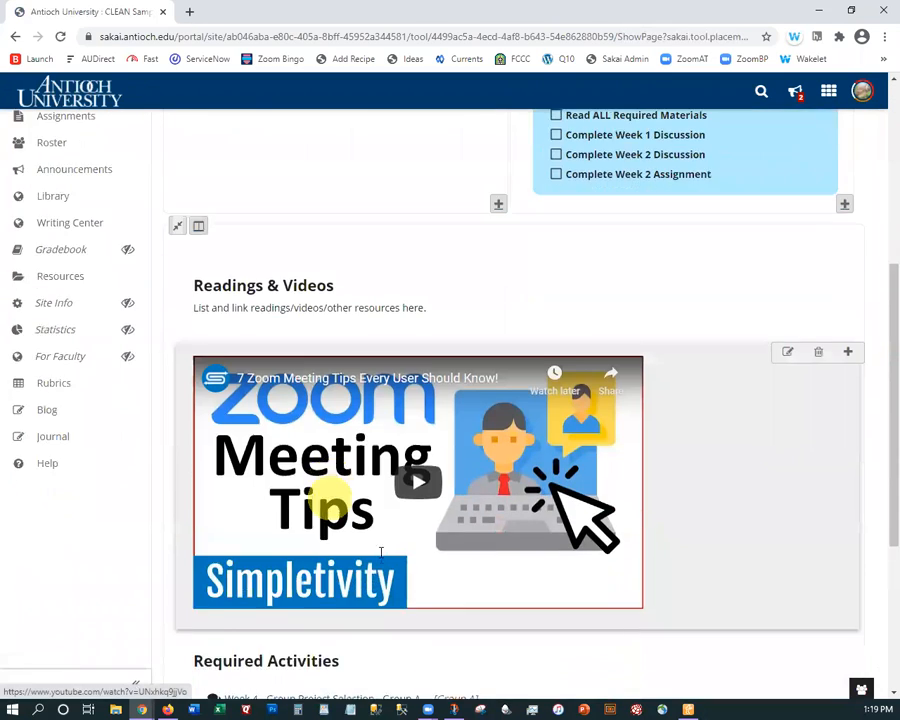
scroll(313, 558, down, 1)
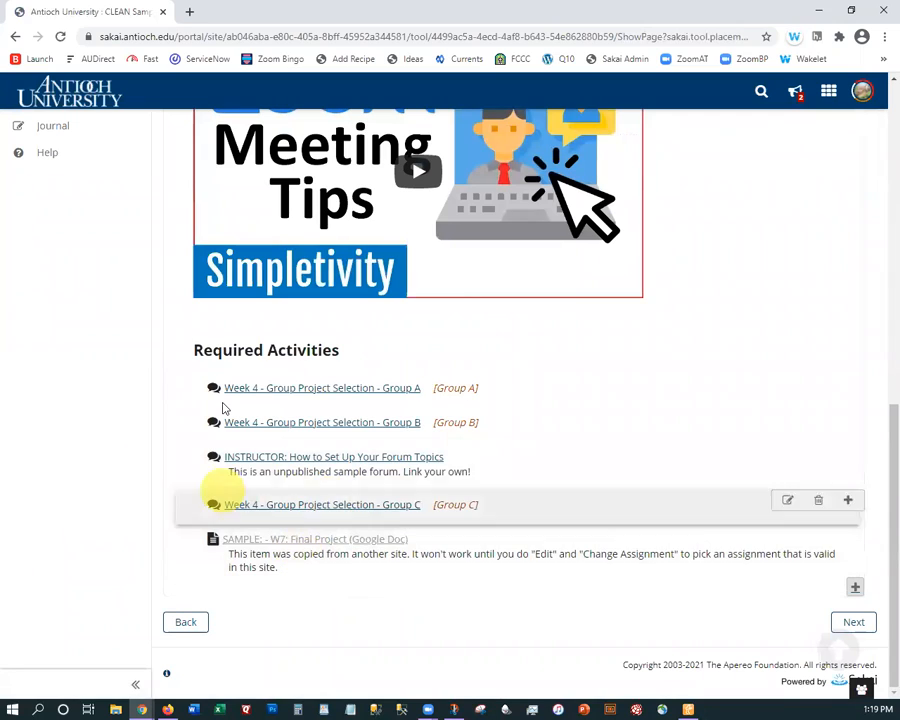